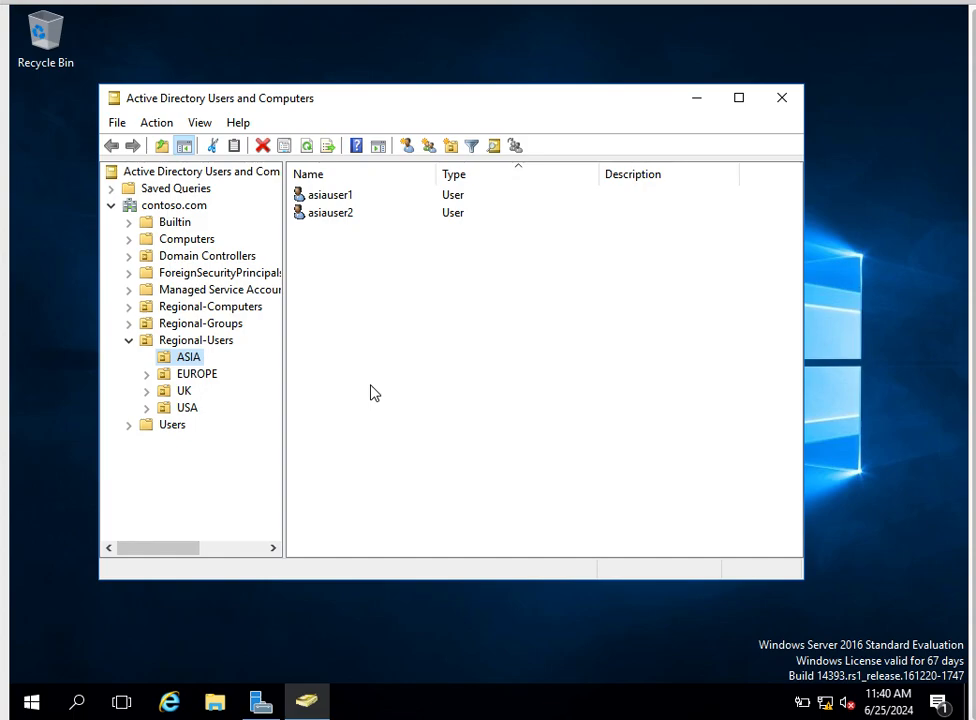
pyautogui.click(370, 393)
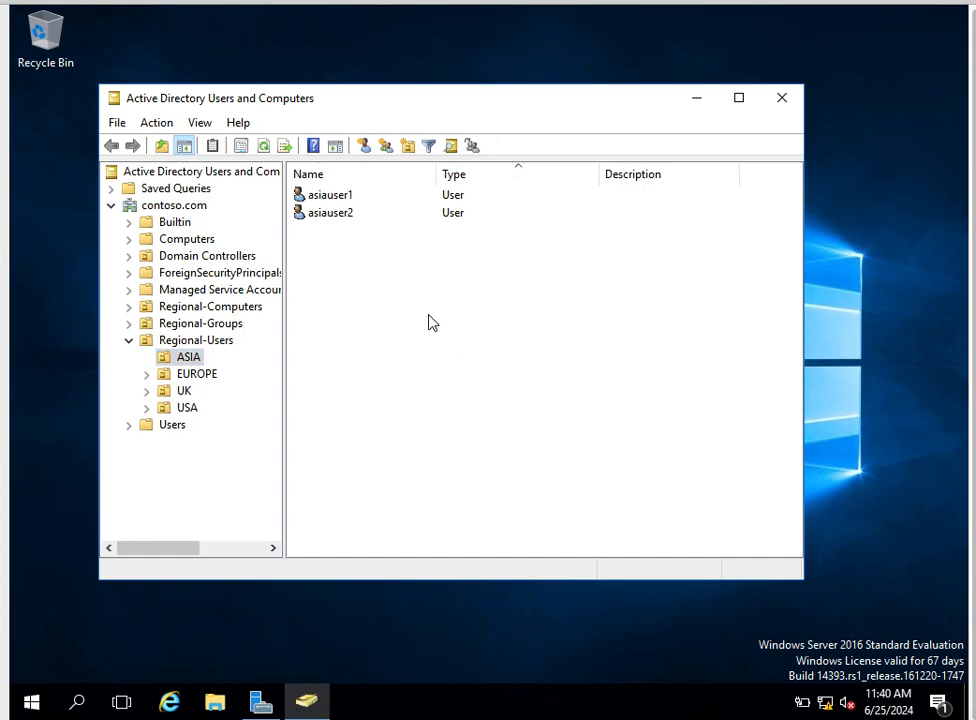
pyautogui.click(337, 200)
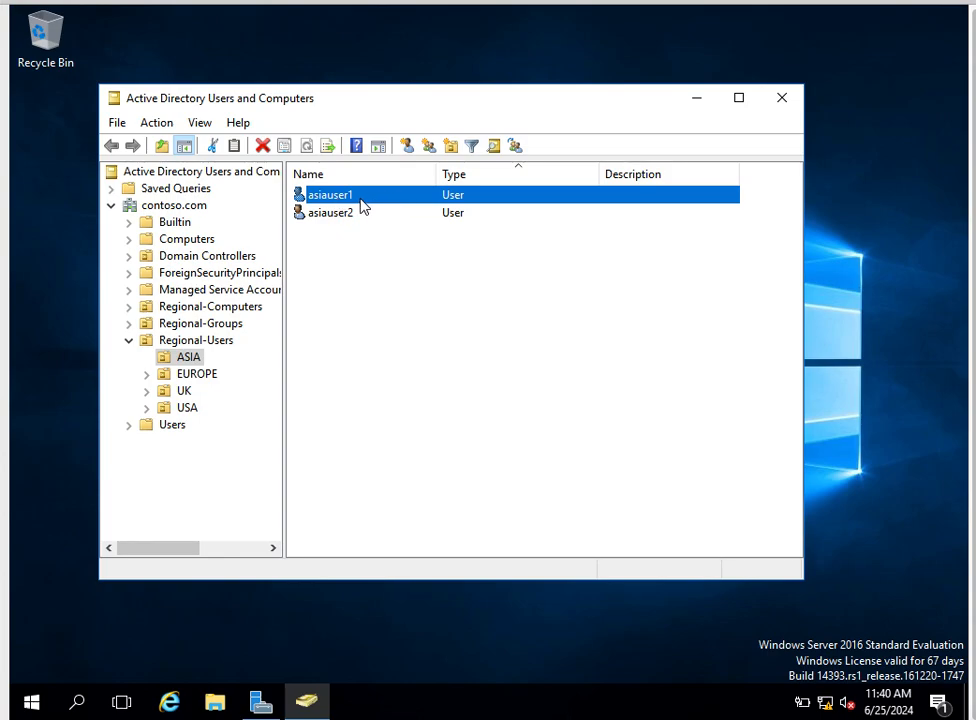
pyautogui.click(389, 295)
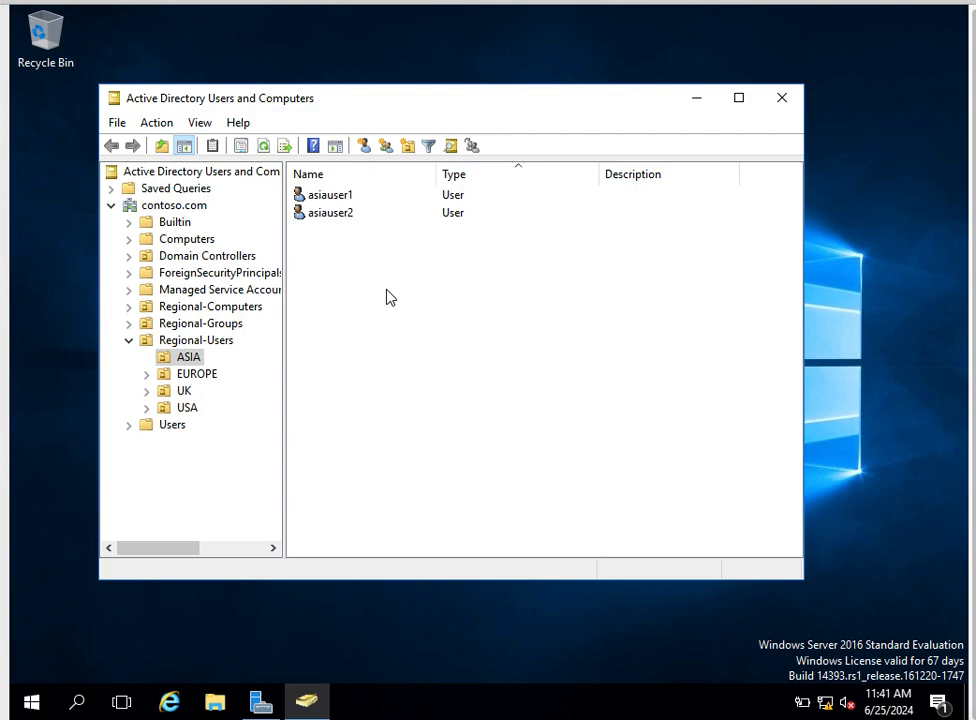
# Delete the user accounts asiauser1 and asiauser2 from the ASIA organizational unit
pyautogui.click(343, 197)
pyautogui.rightClick(343, 195)
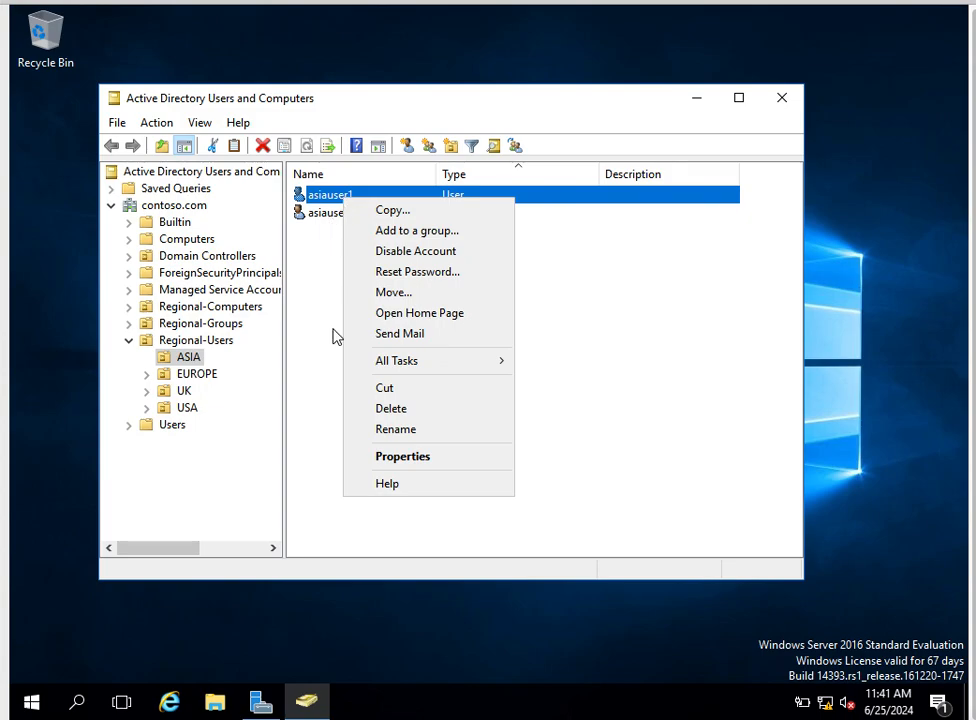
pyautogui.click(388, 418)
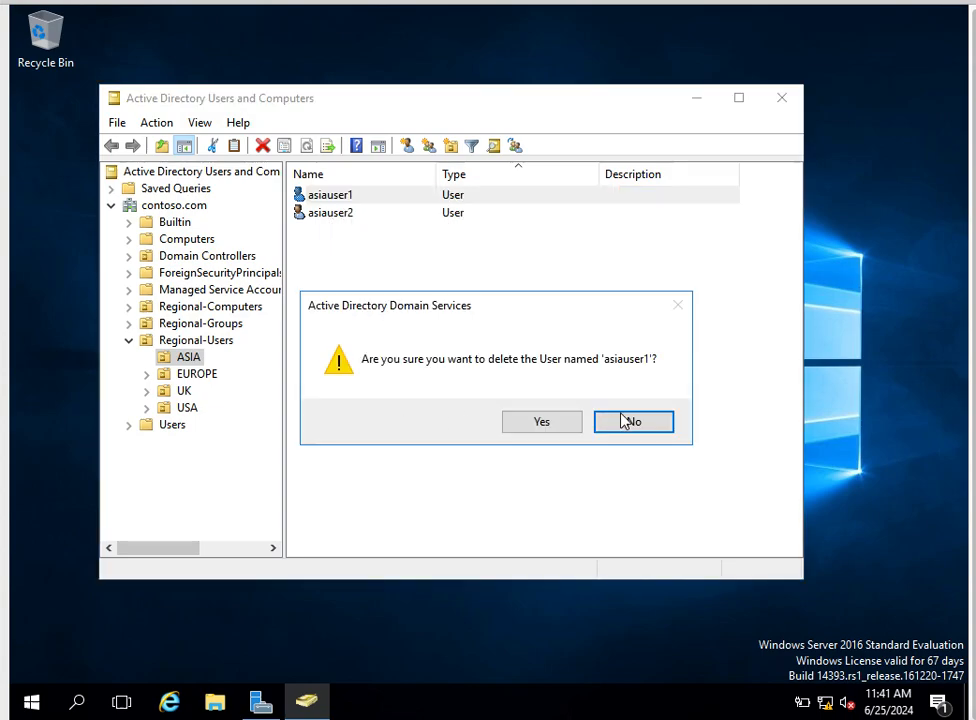
pyautogui.click(545, 428)
pyautogui.click(344, 196)
pyautogui.rightClick(347, 198)
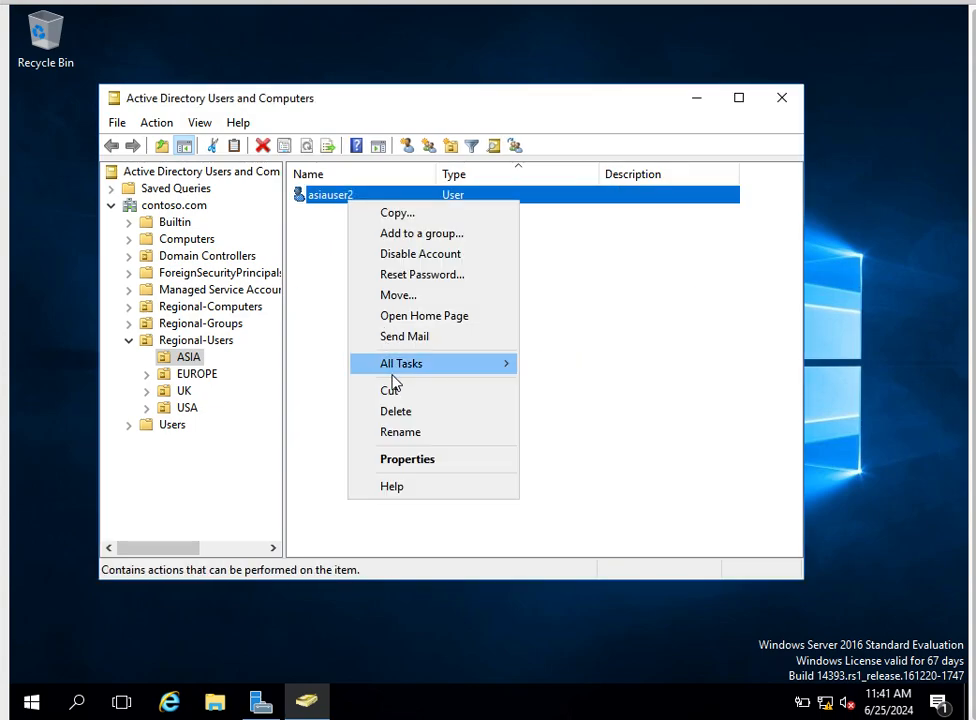
pyautogui.click(398, 413)
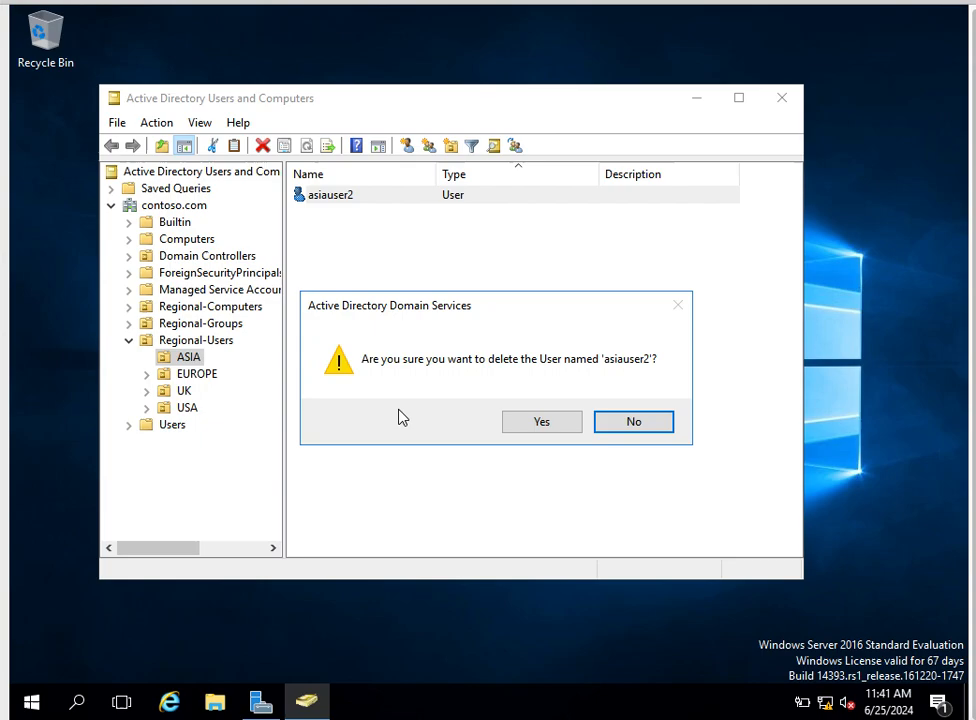
pyautogui.click(572, 422)
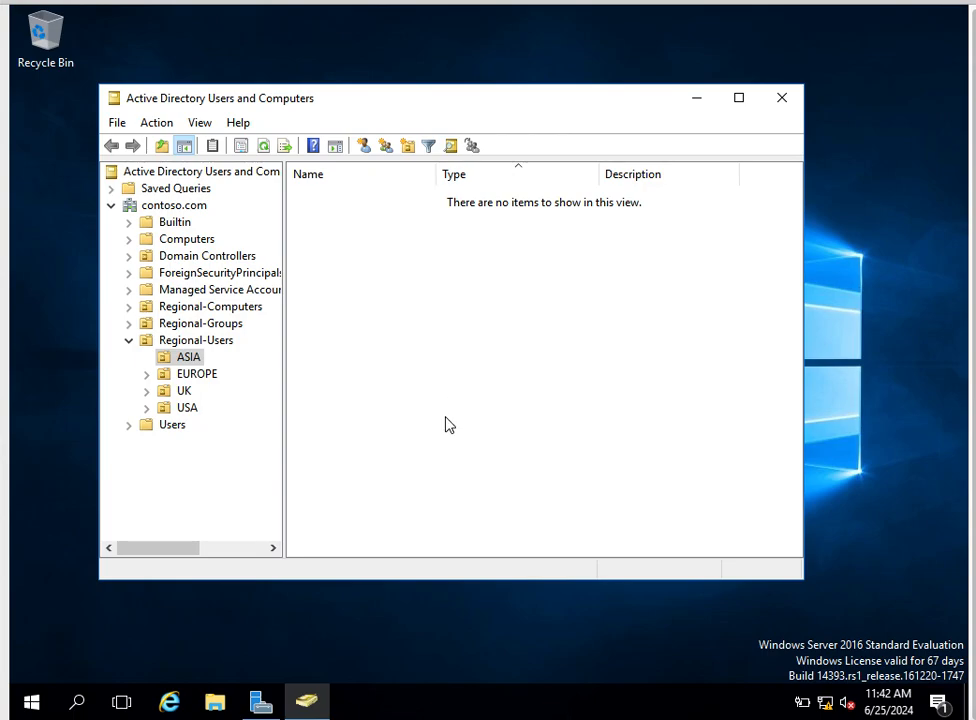
# Switch to Server Manager, launch Active Directory Administrative Center and display the contoso (local) domain
pyautogui.click(261, 702)
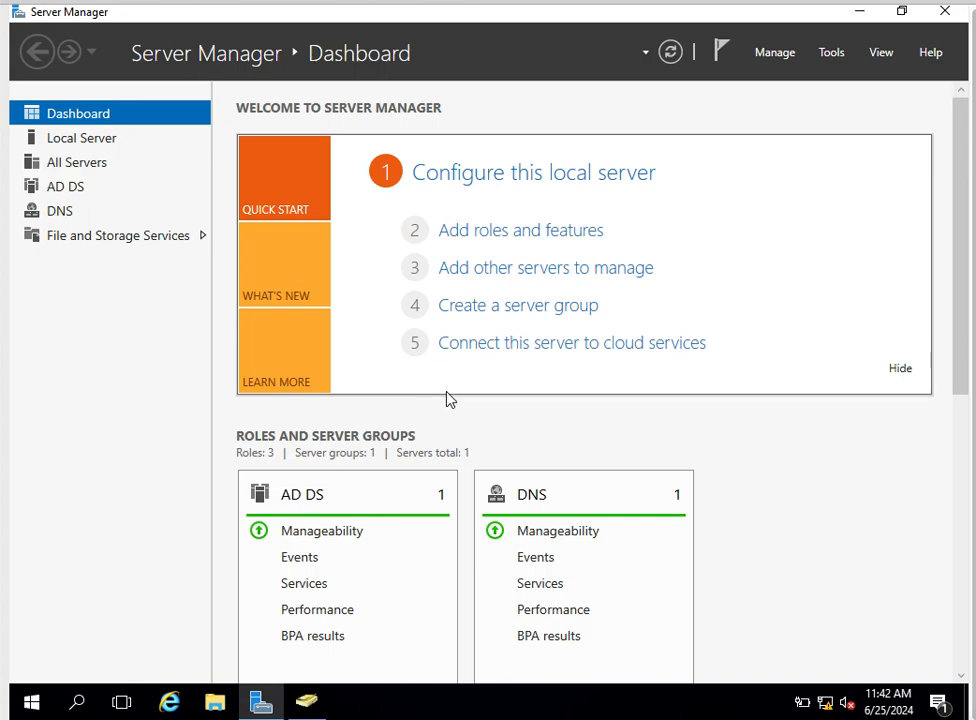
pyautogui.click(832, 55)
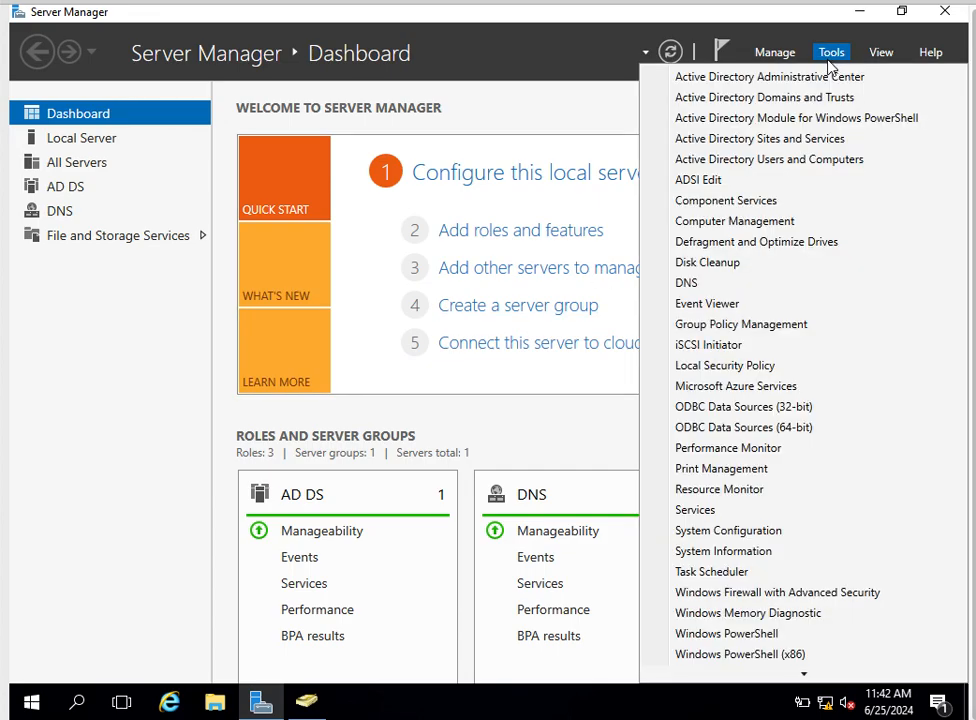
pyautogui.click(790, 77)
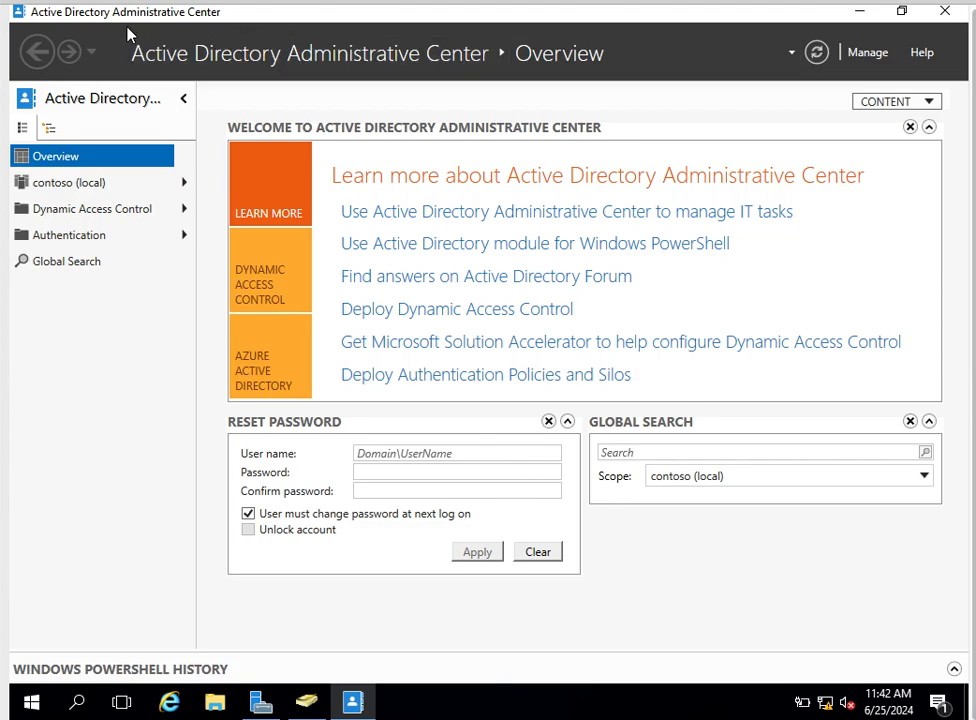
pyautogui.click(940, 14)
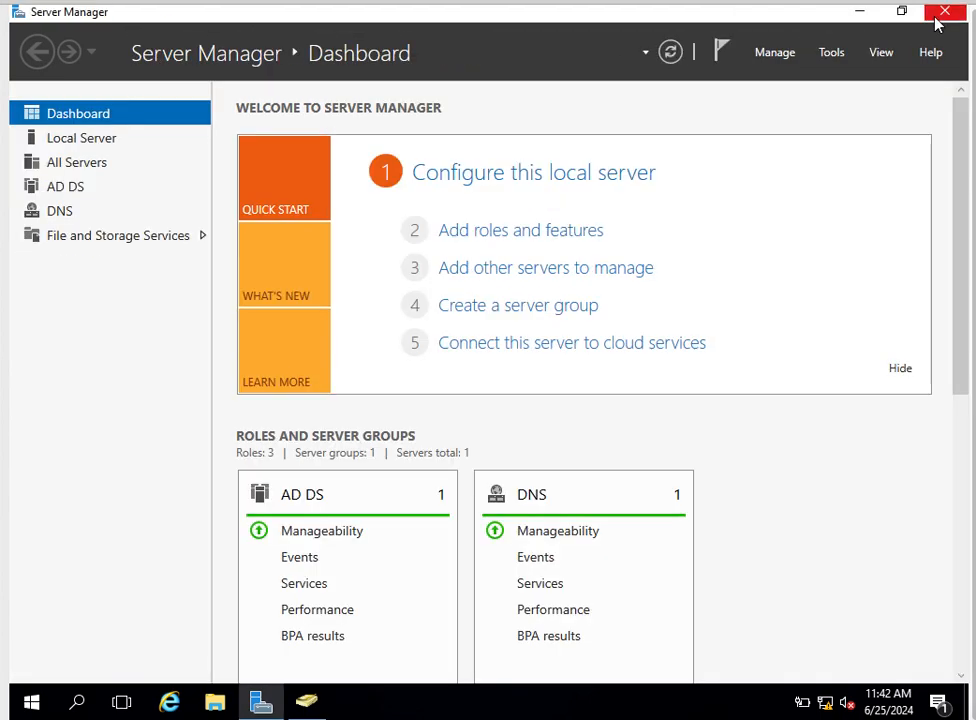
pyautogui.click(834, 55)
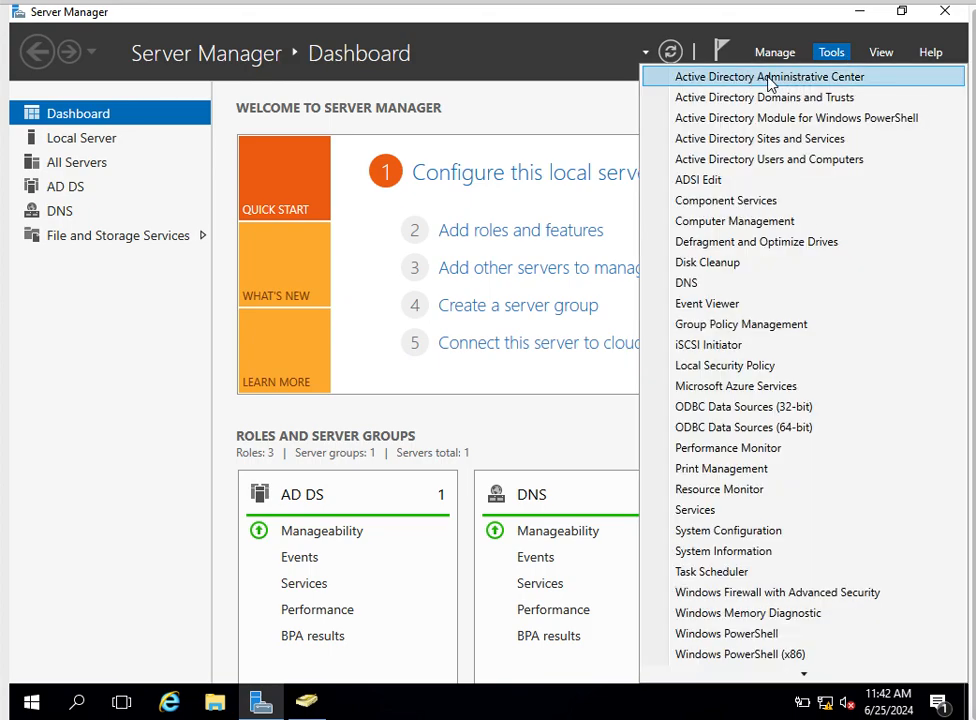
pyautogui.click(773, 80)
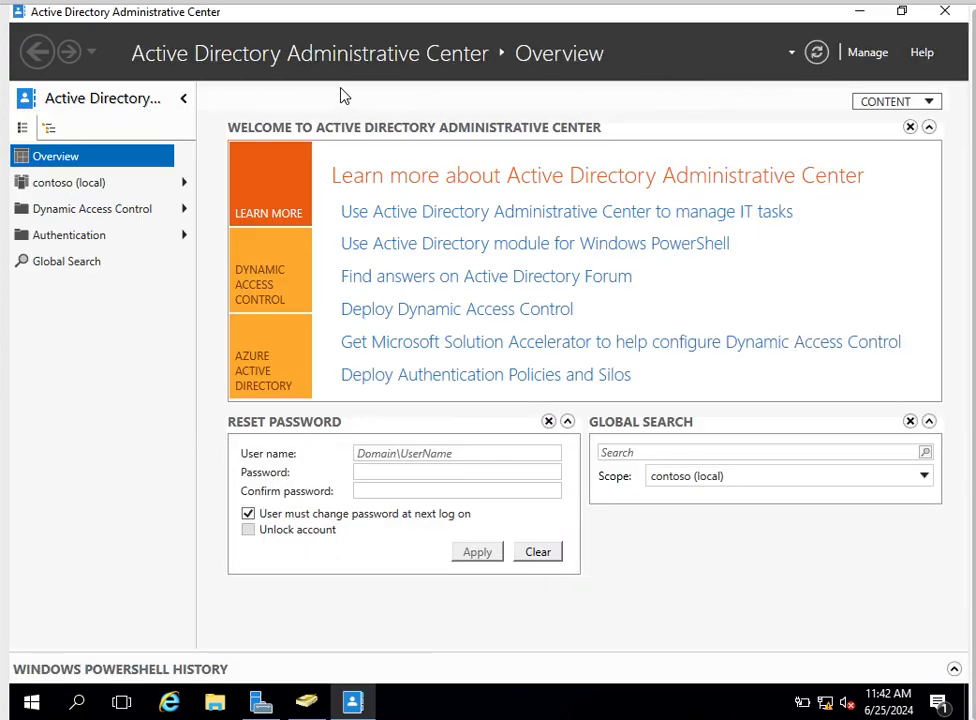
pyautogui.click(77, 184)
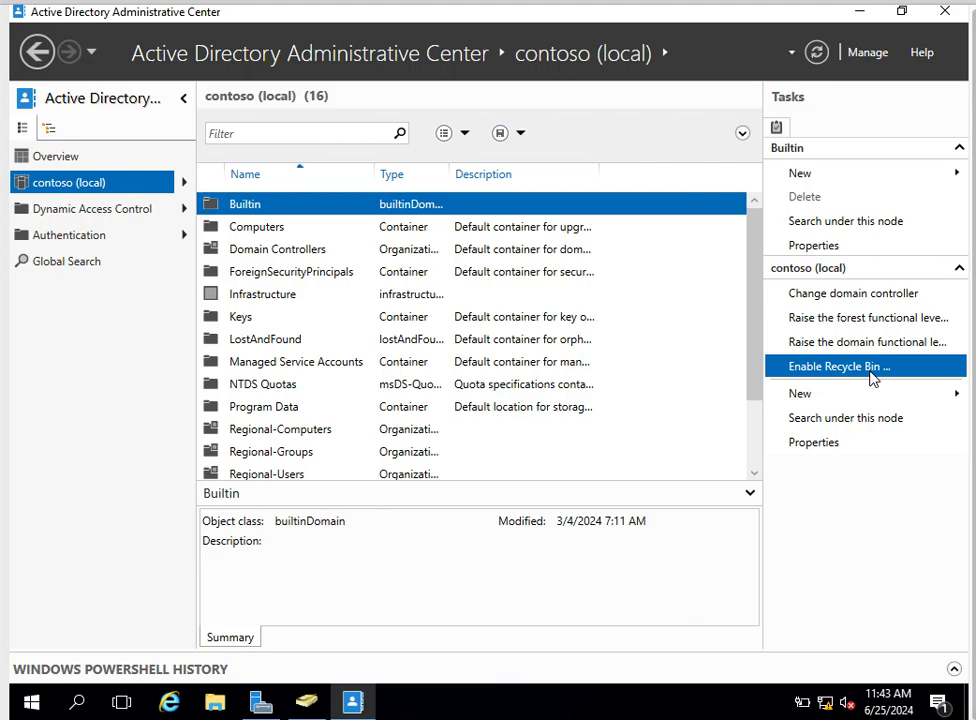
# Enable the Recycle Bin for the contoso (local) domain and refresh Active Directory Administrative Center
pyautogui.click(304, 703)
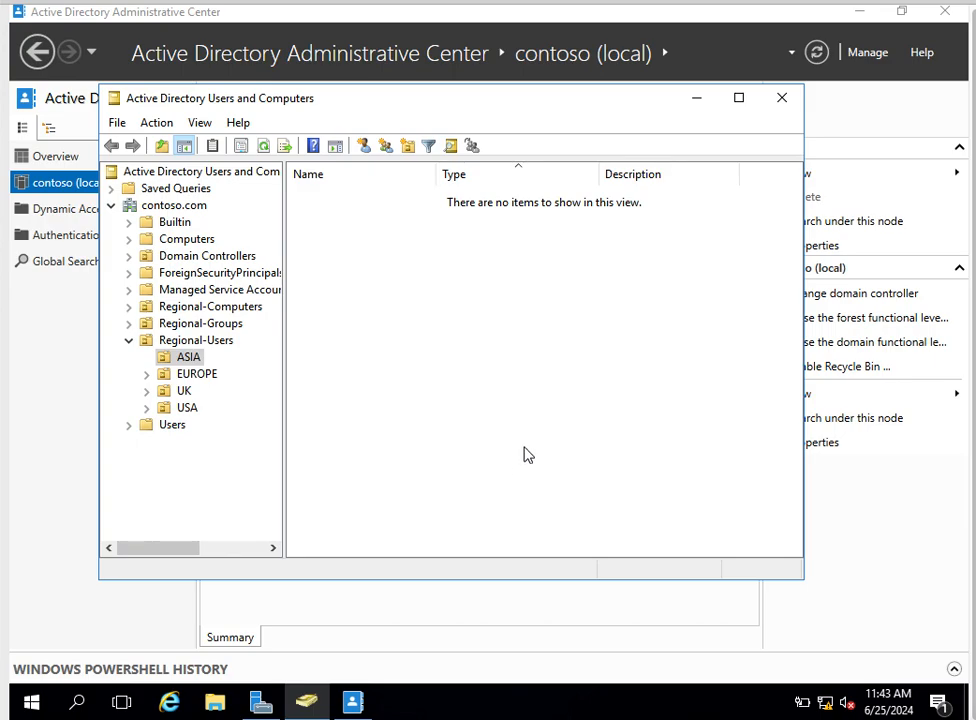
pyautogui.click(839, 534)
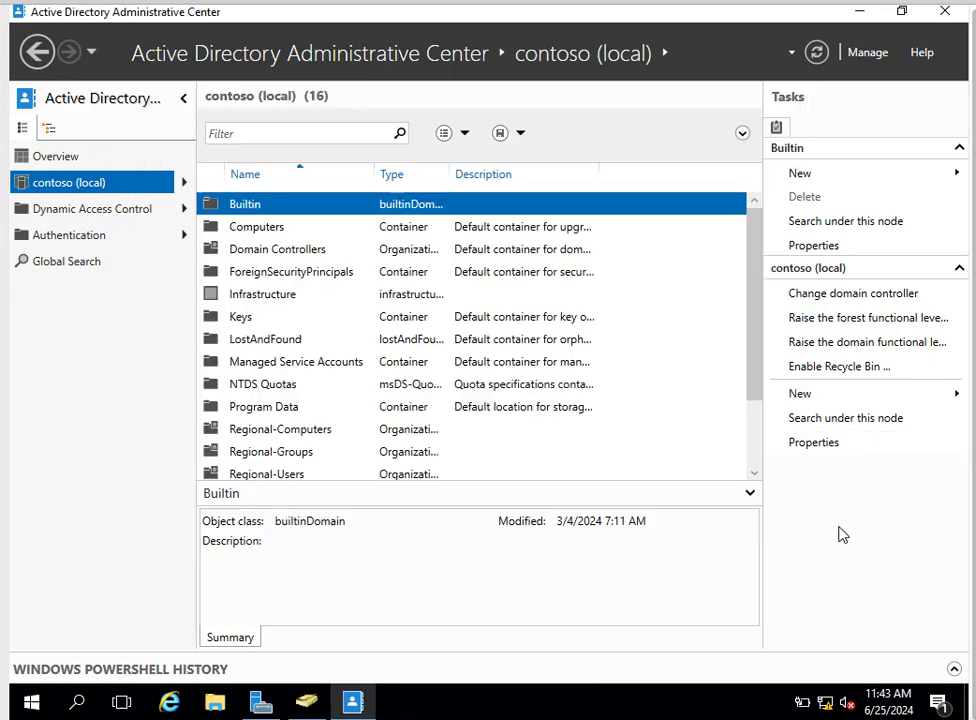
pyautogui.click(830, 367)
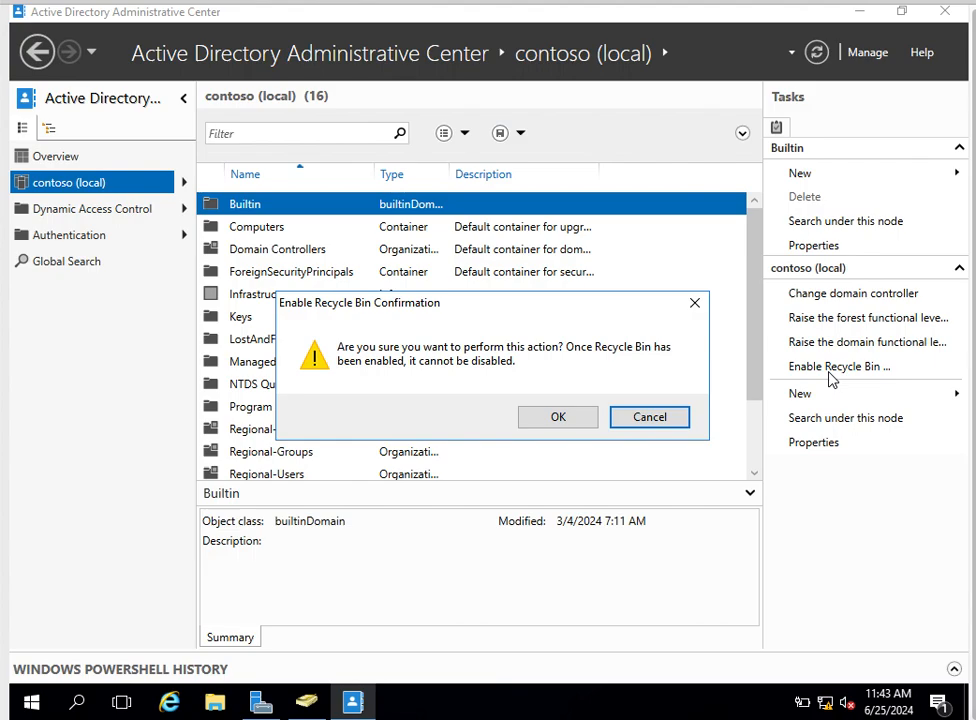
pyautogui.click(556, 423)
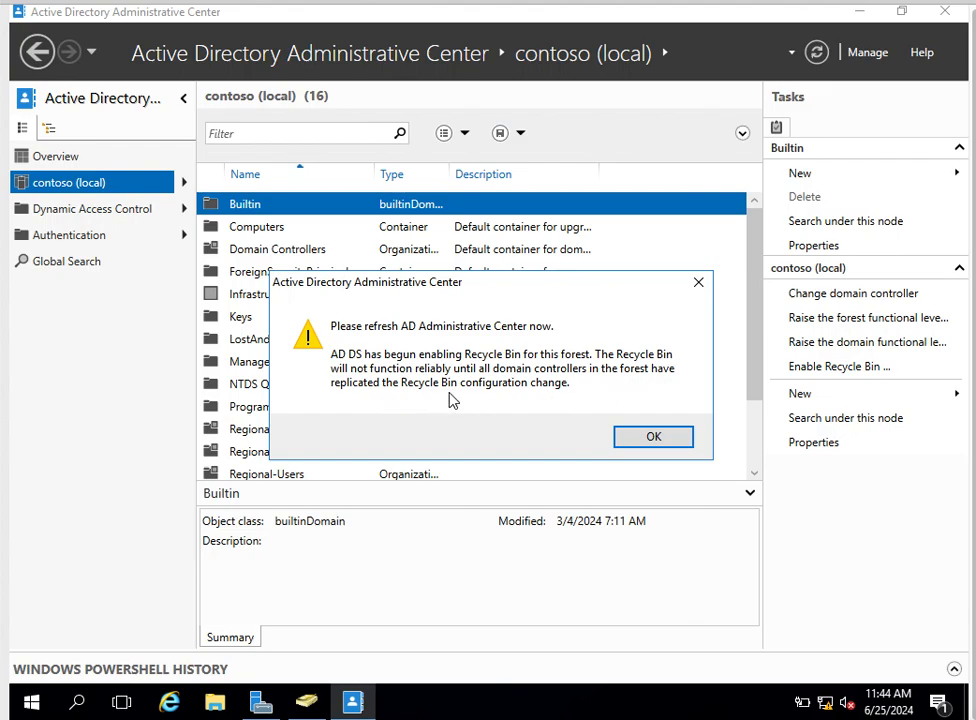
pyautogui.click(650, 440)
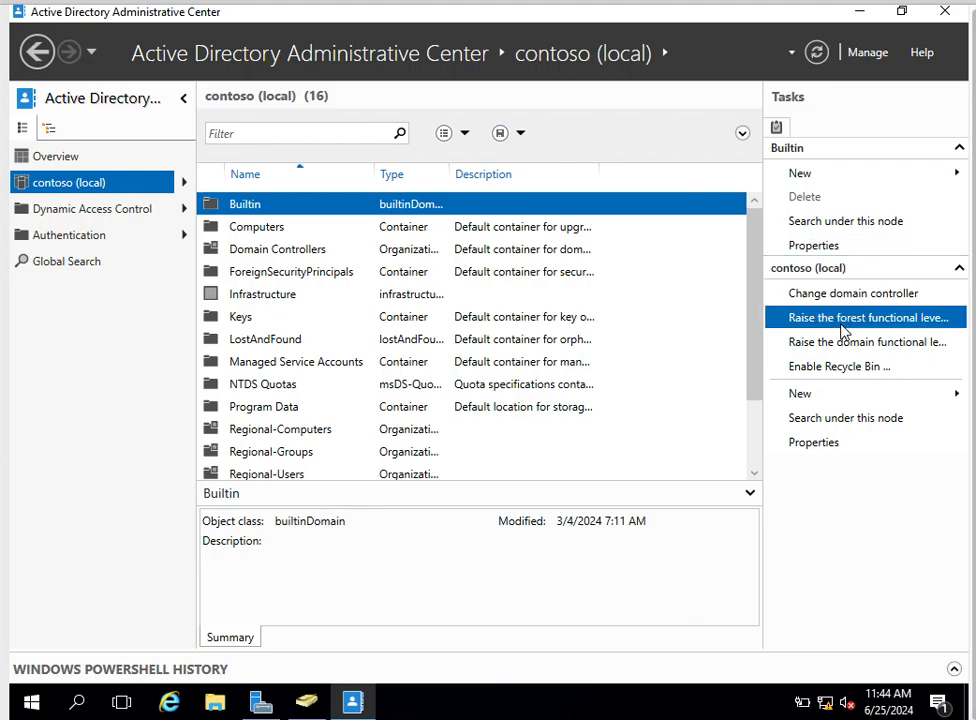
pyautogui.click(817, 53)
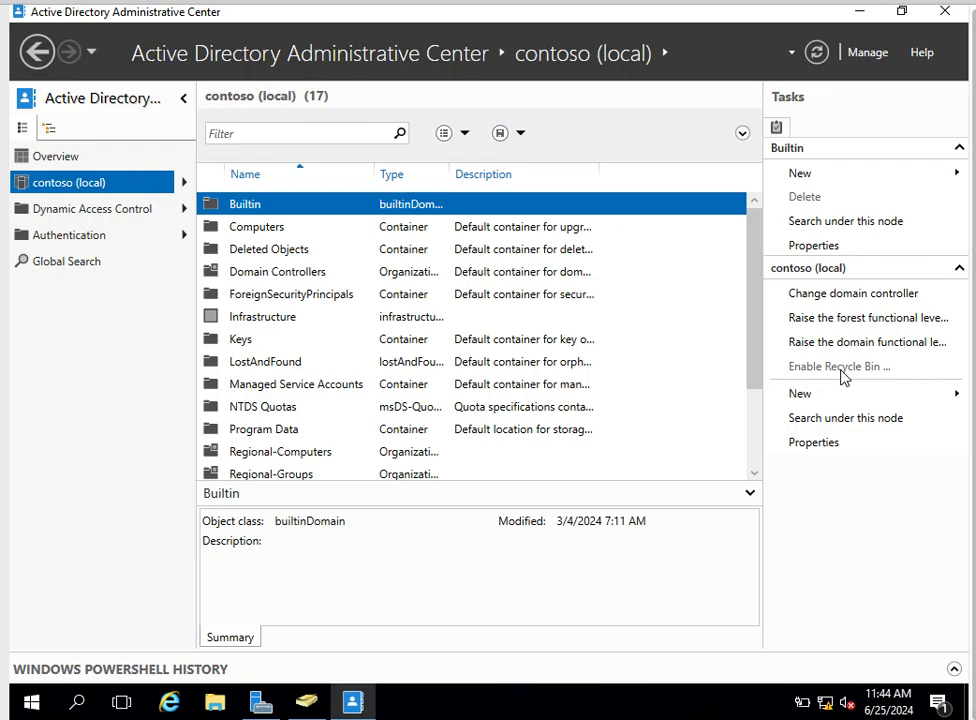
# Open the Deleted Objects container of the contoso (local) domain to check its contents
pyautogui.click(263, 252)
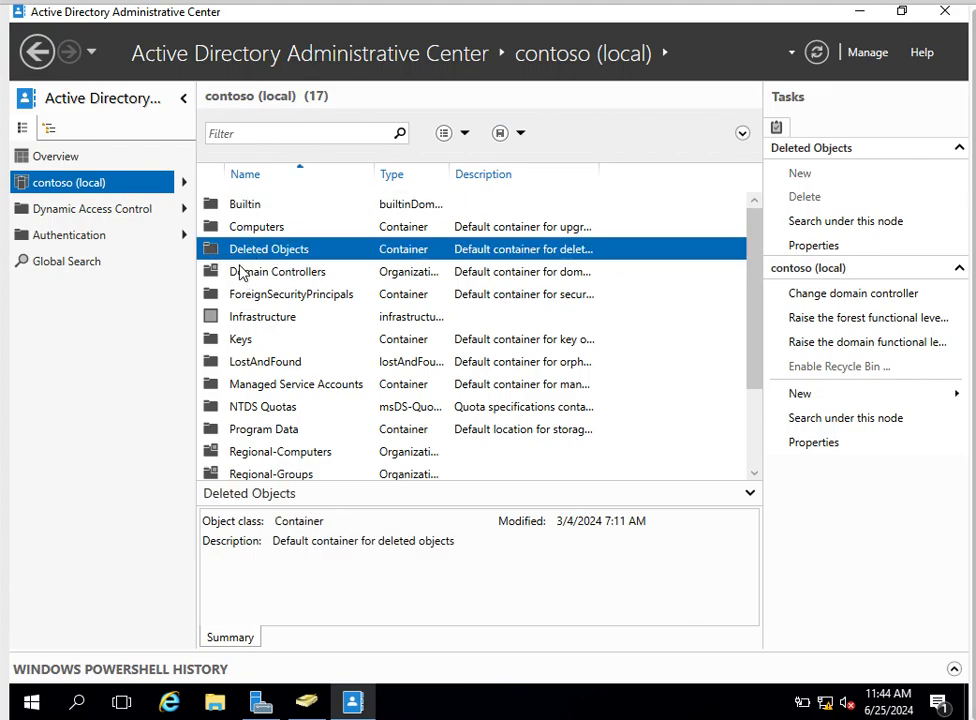
pyautogui.doubleClick(316, 255)
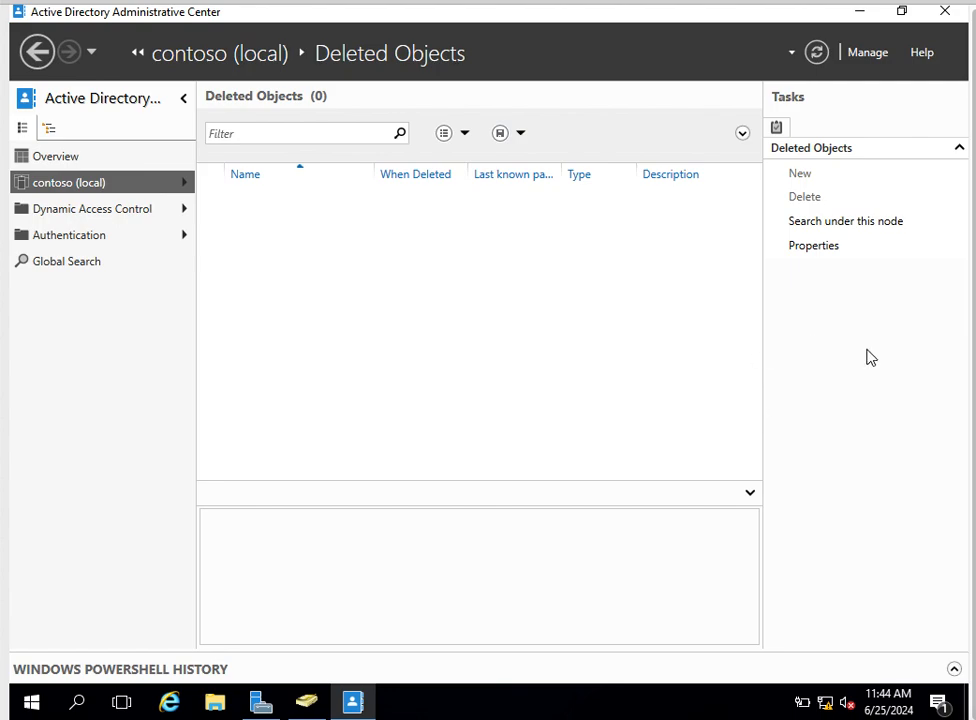
# Switch to Active Directory Users and Computers, delete europeuser1 and europeuser2 together from the EUROPE organizational unit, and refresh the list
pyautogui.click(309, 704)
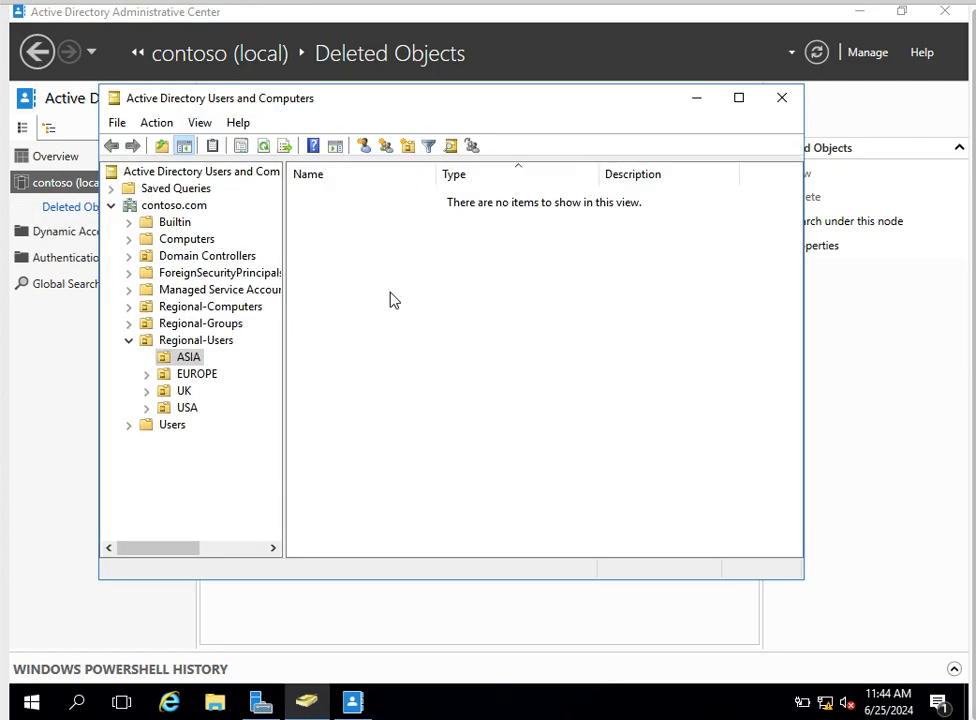
pyautogui.click(202, 385)
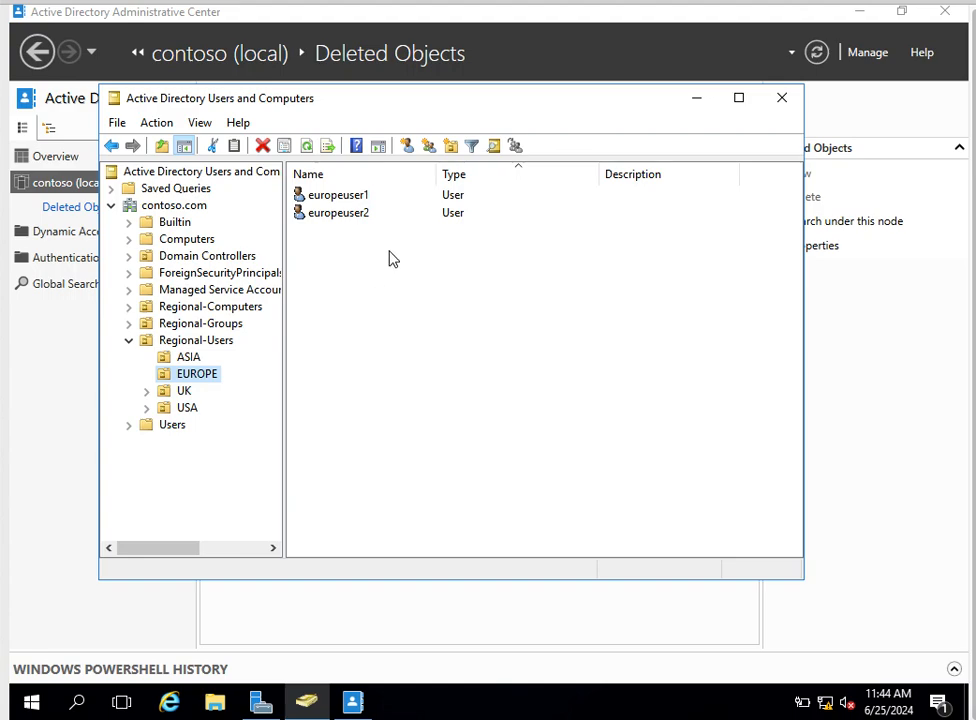
pyautogui.moveTo(393, 259); pyautogui.dragTo(331, 196)
pyautogui.rightClick(331, 196)
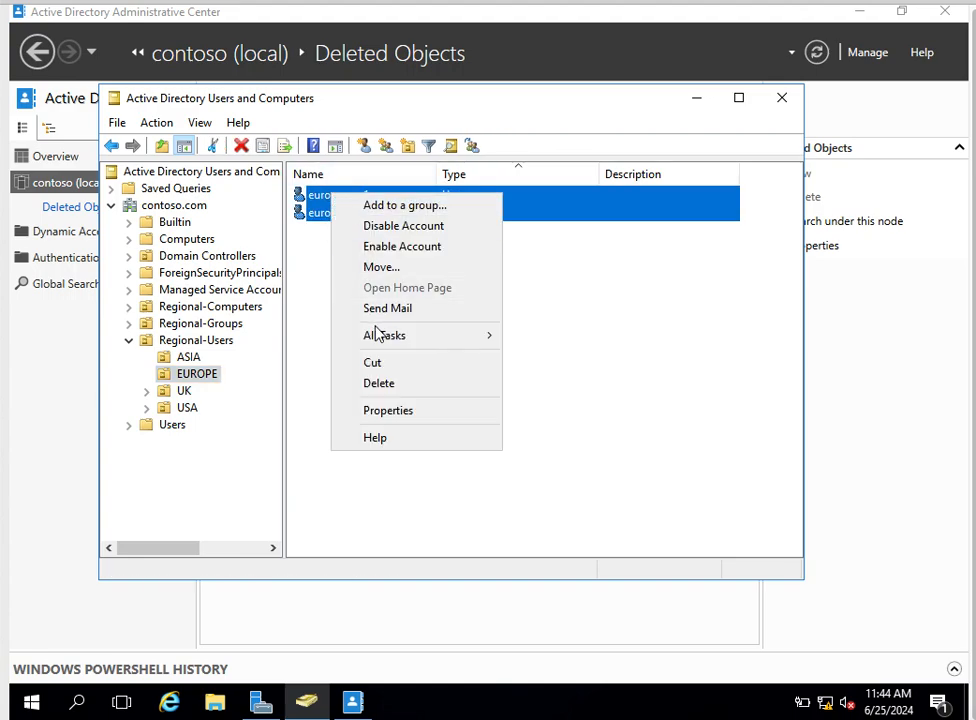
pyautogui.click(377, 386)
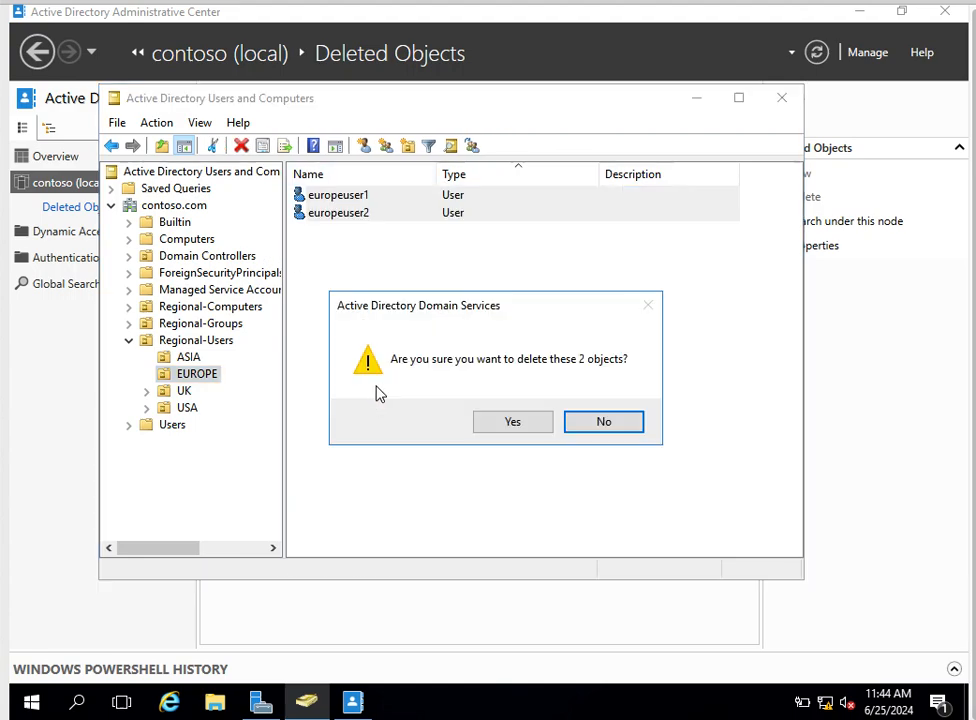
pyautogui.click(512, 421)
pyautogui.rightClick(468, 319)
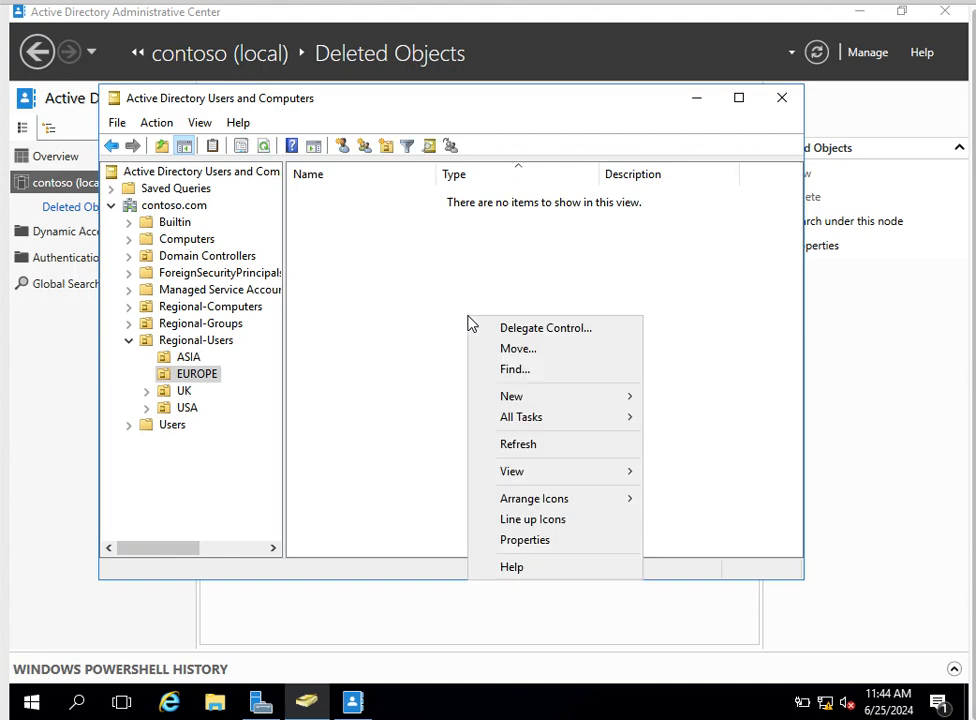
pyautogui.click(514, 445)
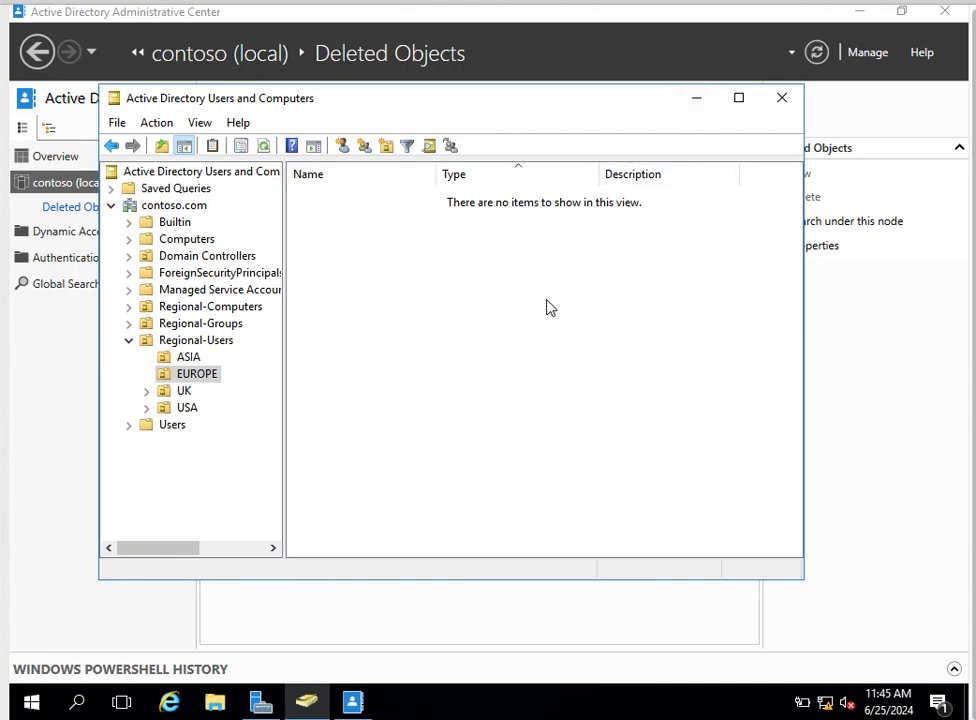
# Restart Active Directory Administrative Center from Server Manager and examine the Deleted Objects container, widening the When Deleted column to show full timestamps
pyautogui.click(697, 104)
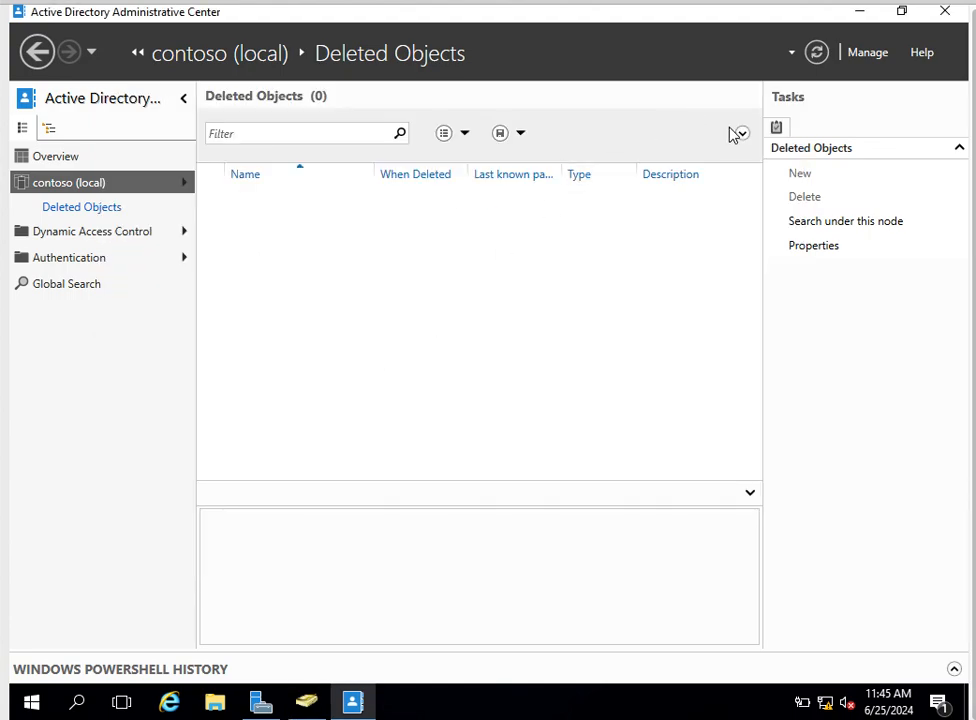
pyautogui.click(944, 12)
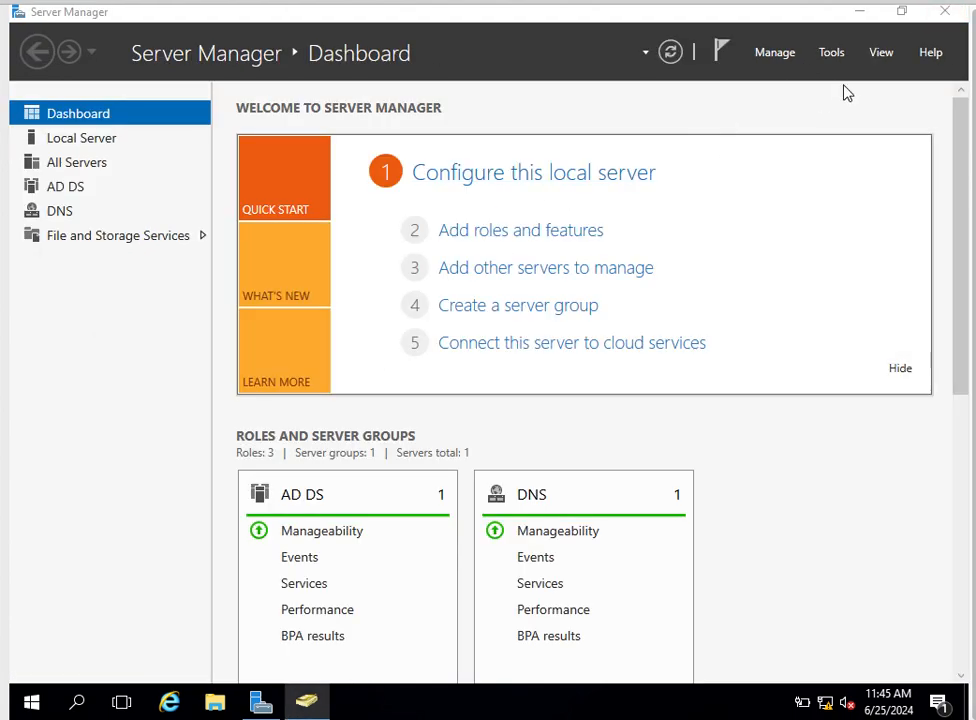
pyautogui.click(831, 54)
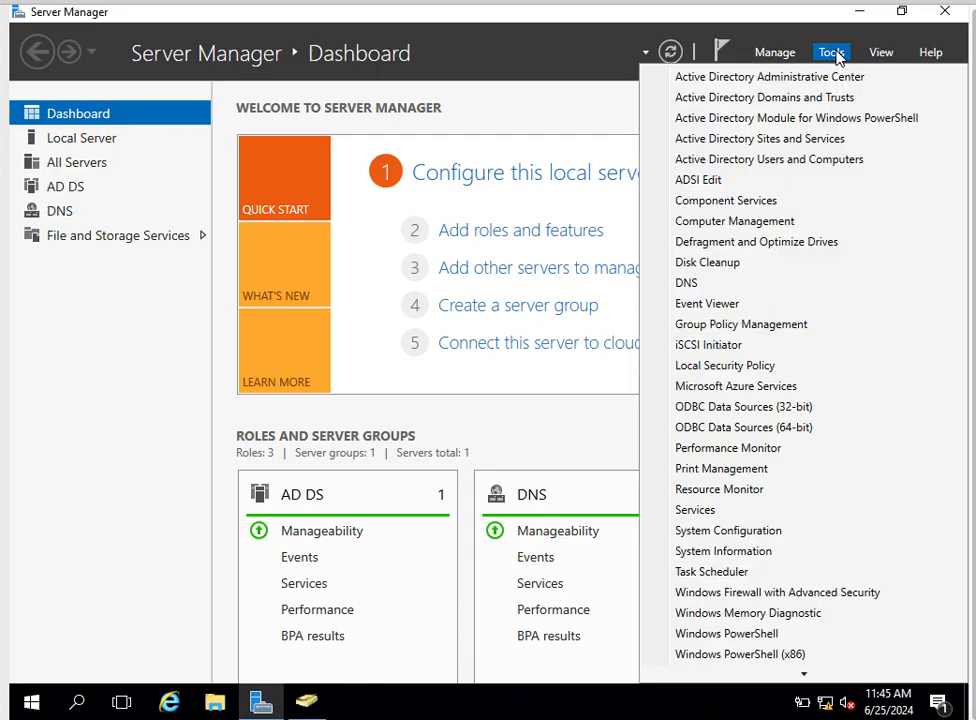
pyautogui.click(785, 77)
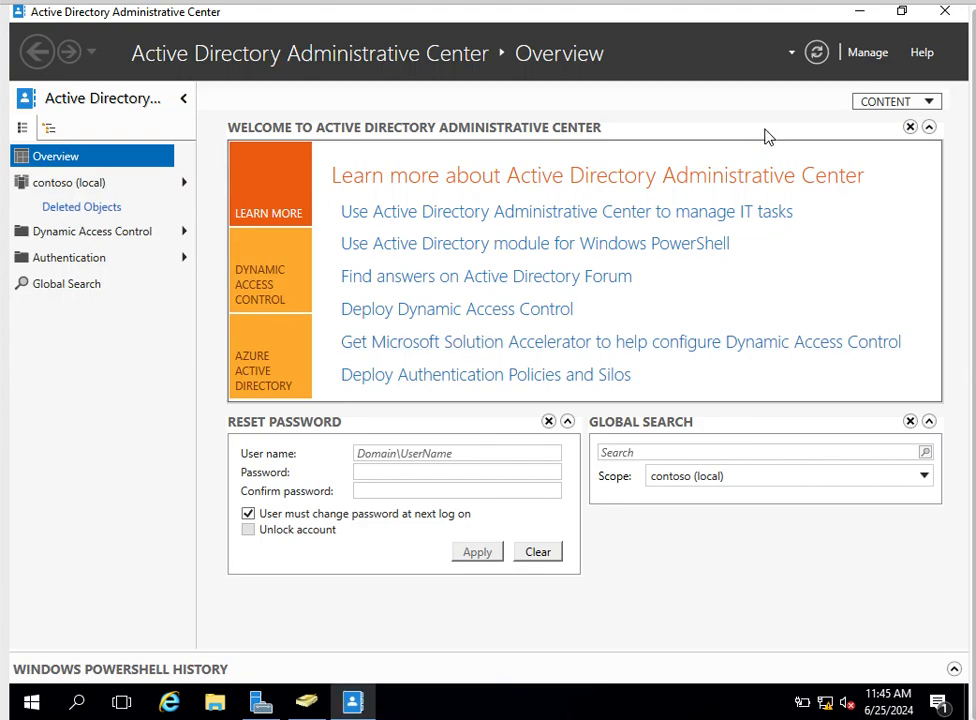
pyautogui.click(54, 210)
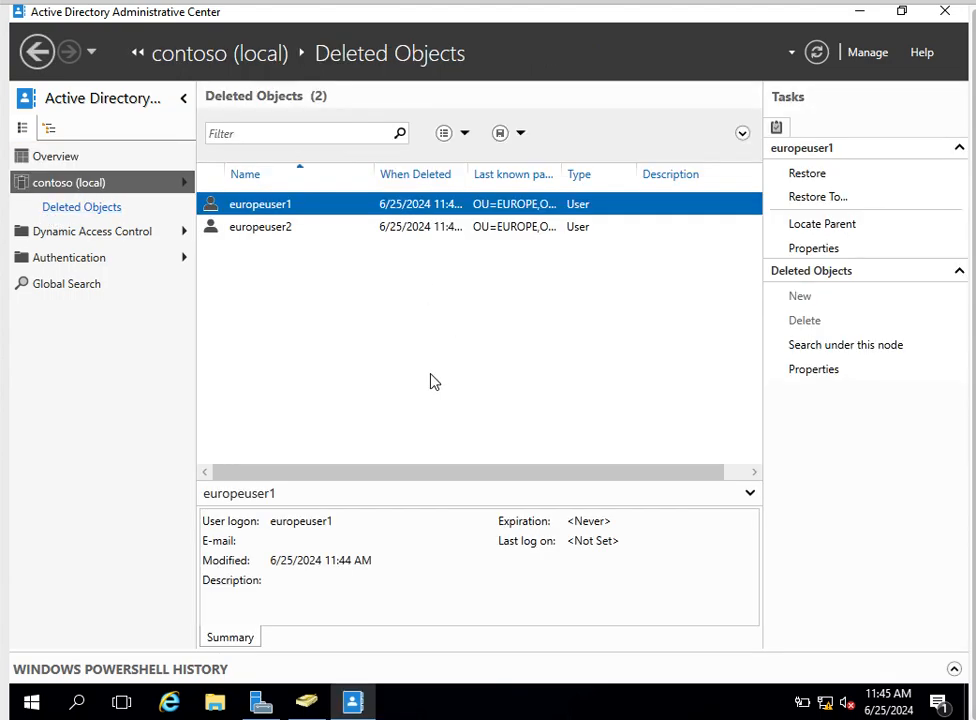
pyautogui.moveTo(466, 174); pyautogui.dragTo(582, 172)
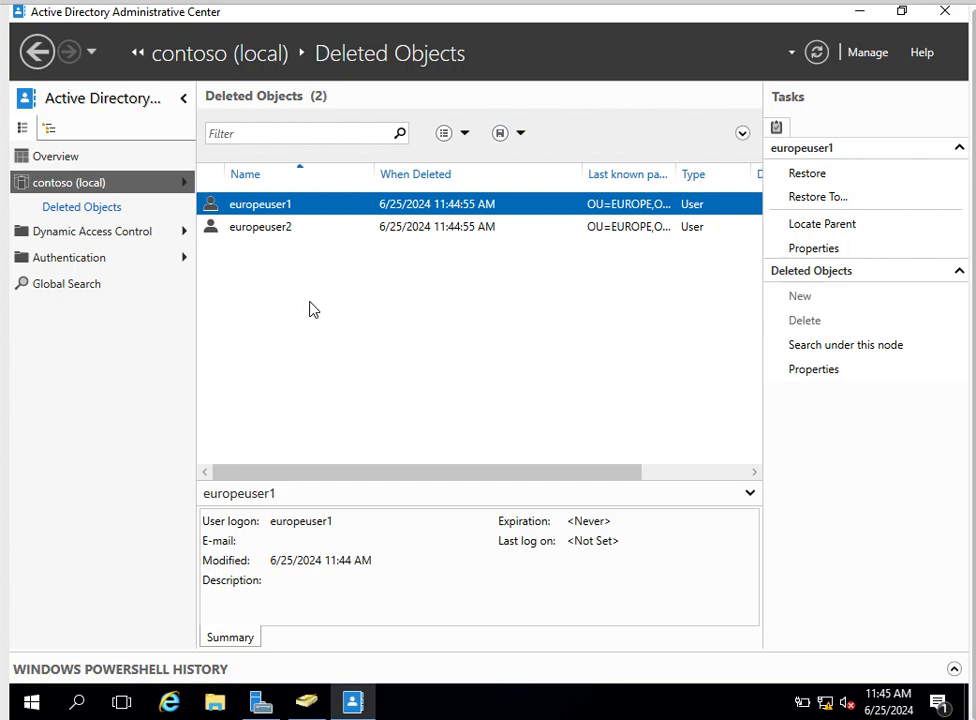
# Restore the deleted users europeuser1 and europeuser2 together to their original organizational unit
pyautogui.click(288, 229)
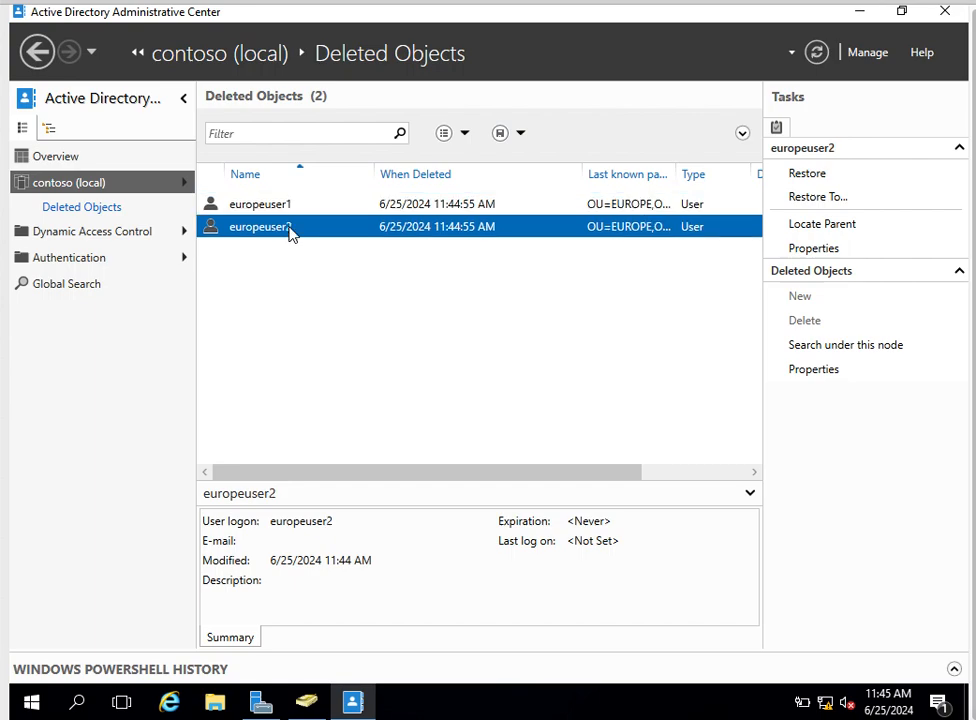
pyautogui.keyDown('shift'); pyautogui.click(298, 206); pyautogui.keyUp('shift')
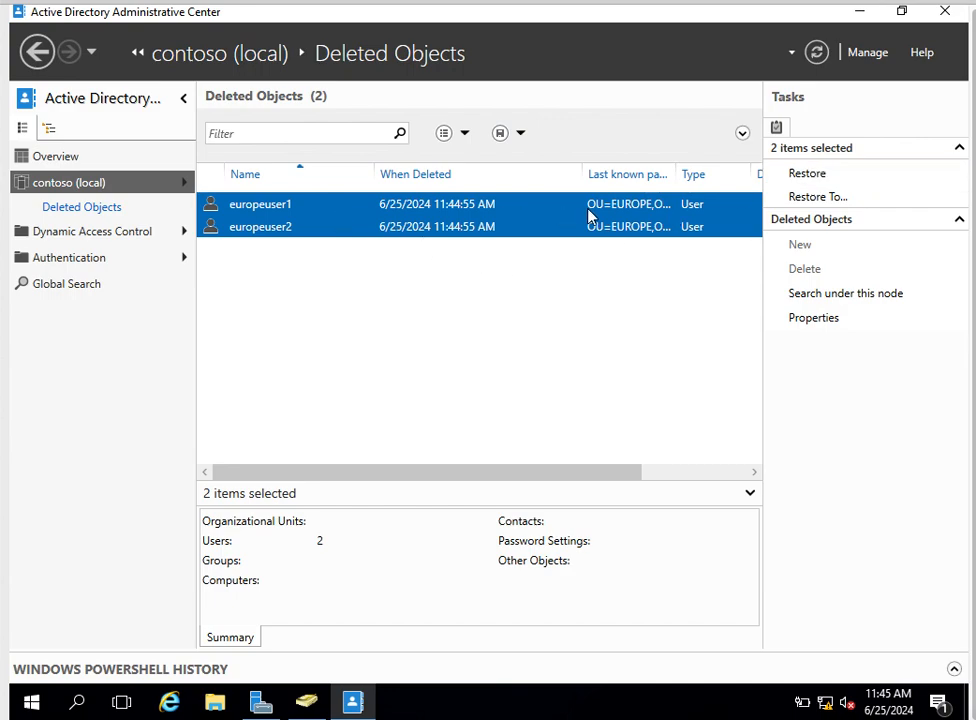
pyautogui.click(816, 198)
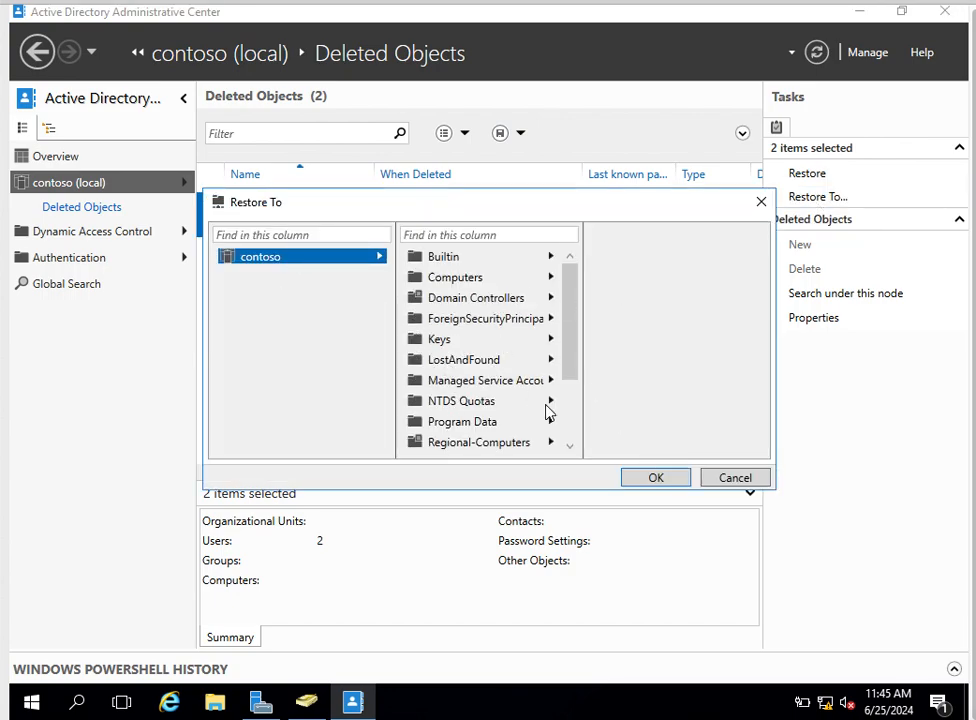
pyautogui.click(725, 478)
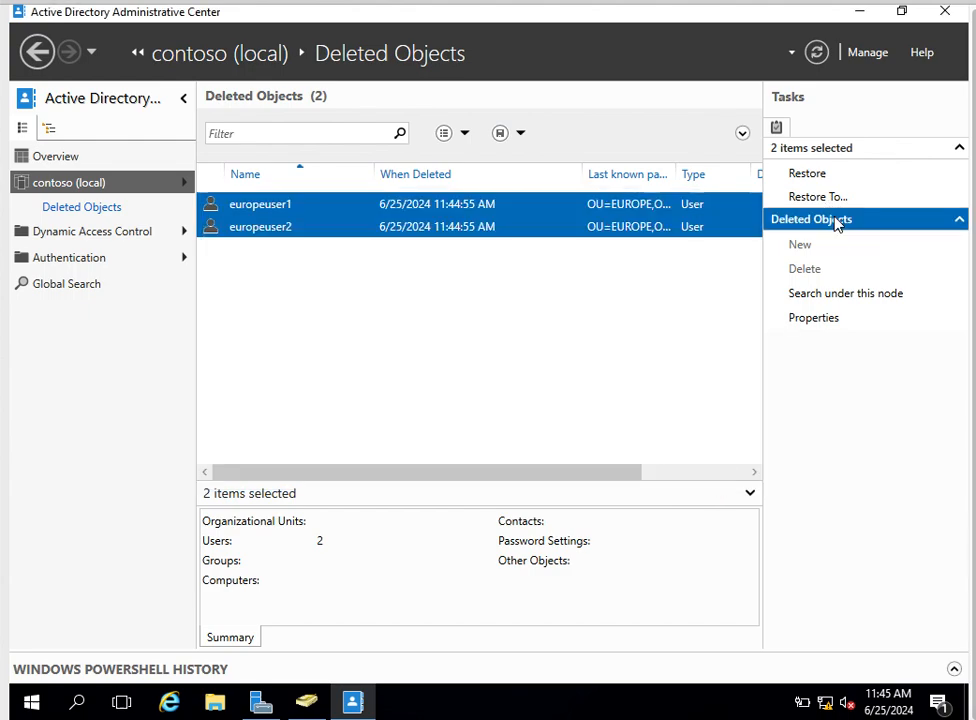
pyautogui.click(800, 176)
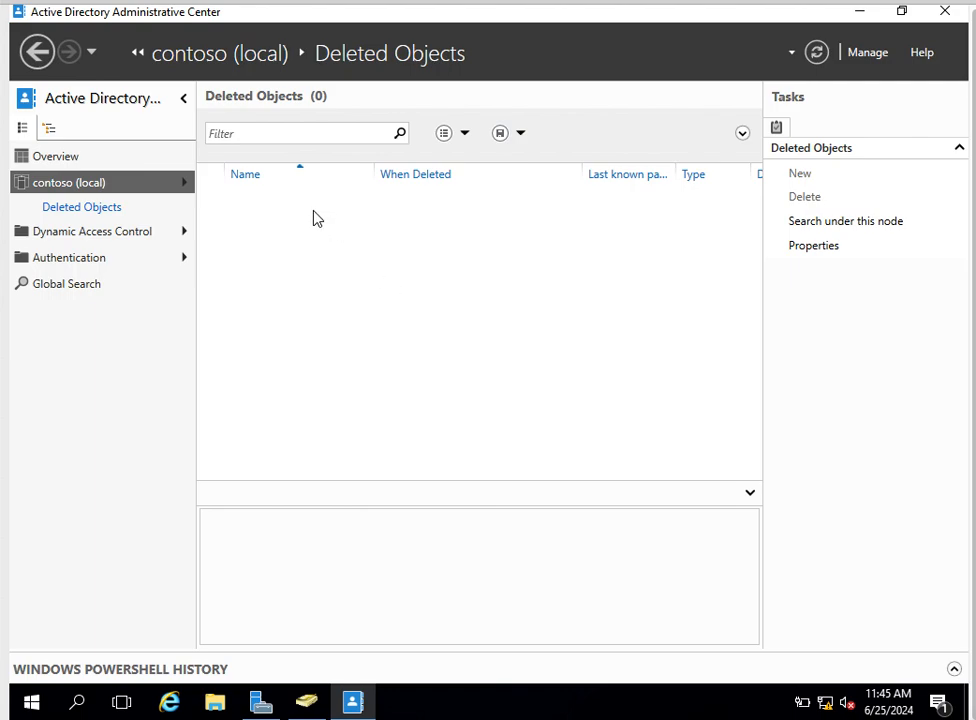
# Switch to Active Directory Users and Computers and refresh the EUROPE organizational unit to check for the restored accounts
pyautogui.click(859, 11)
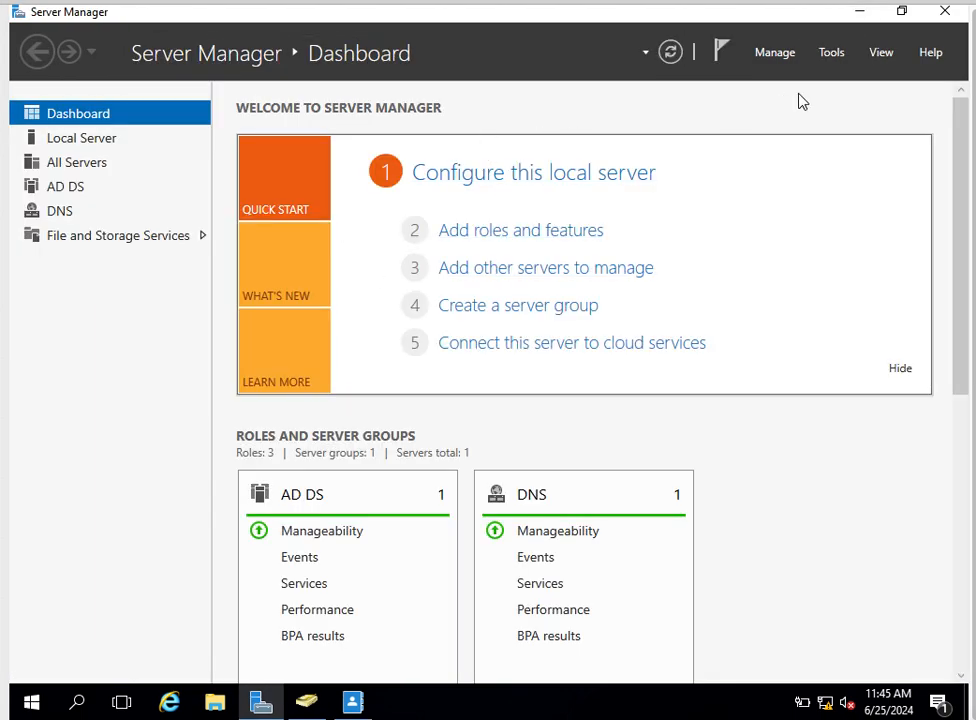
pyautogui.click(871, 20)
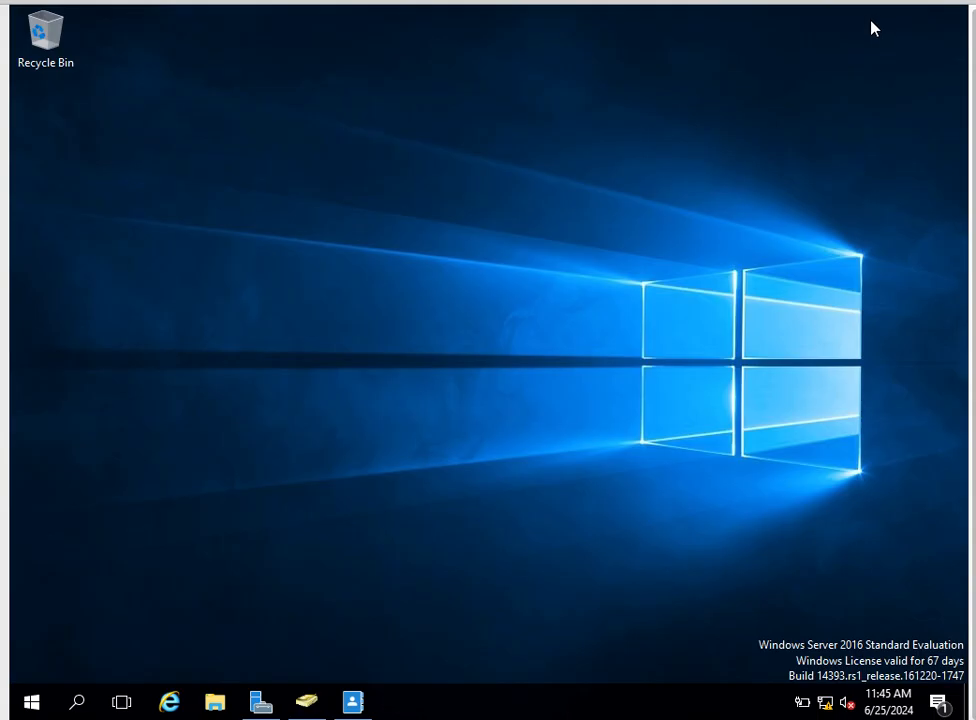
pyautogui.click(306, 700)
pyautogui.rightClick(516, 431)
pyautogui.click(478, 433)
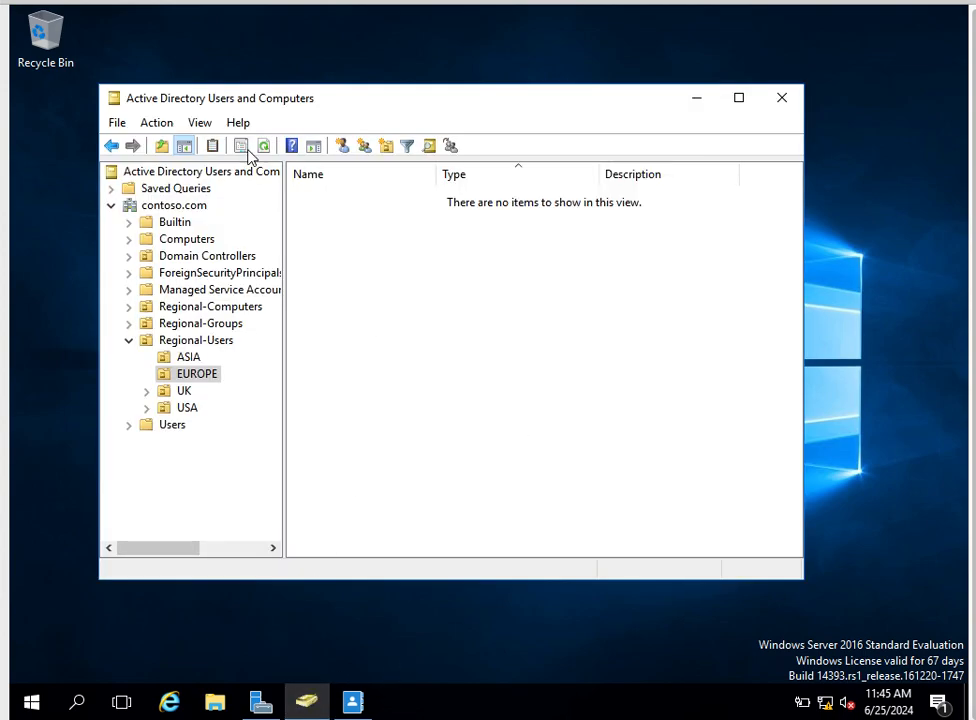
pyautogui.click(265, 147)
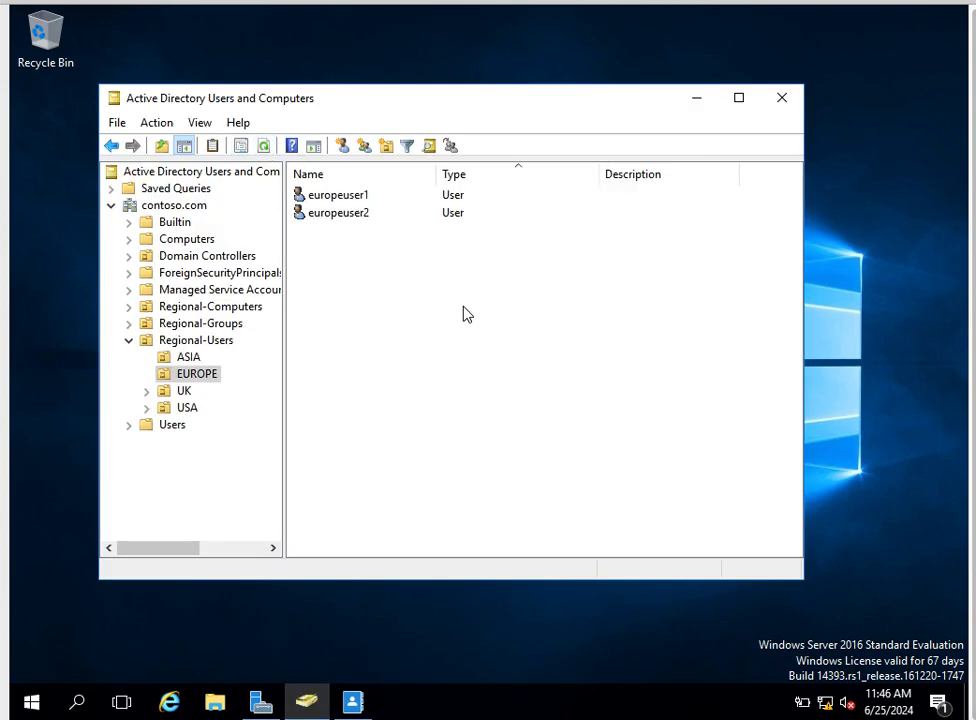
# Check the group memberships in the properties of europeuser1 and europeuser2, closing each dialog without changes
pyautogui.doubleClick(331, 195)
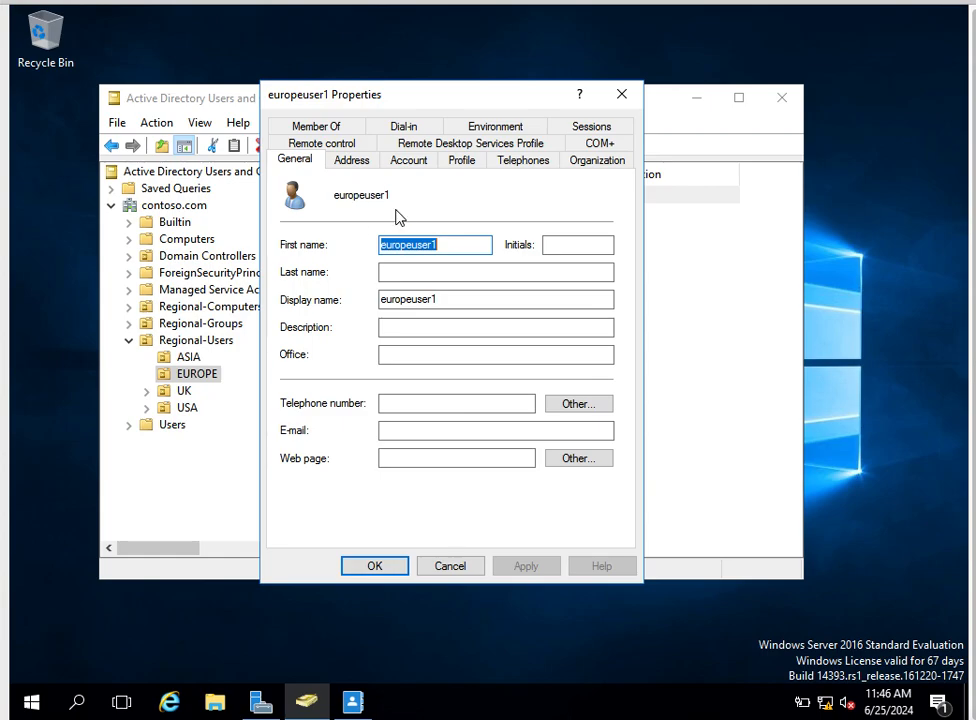
pyautogui.click(316, 130)
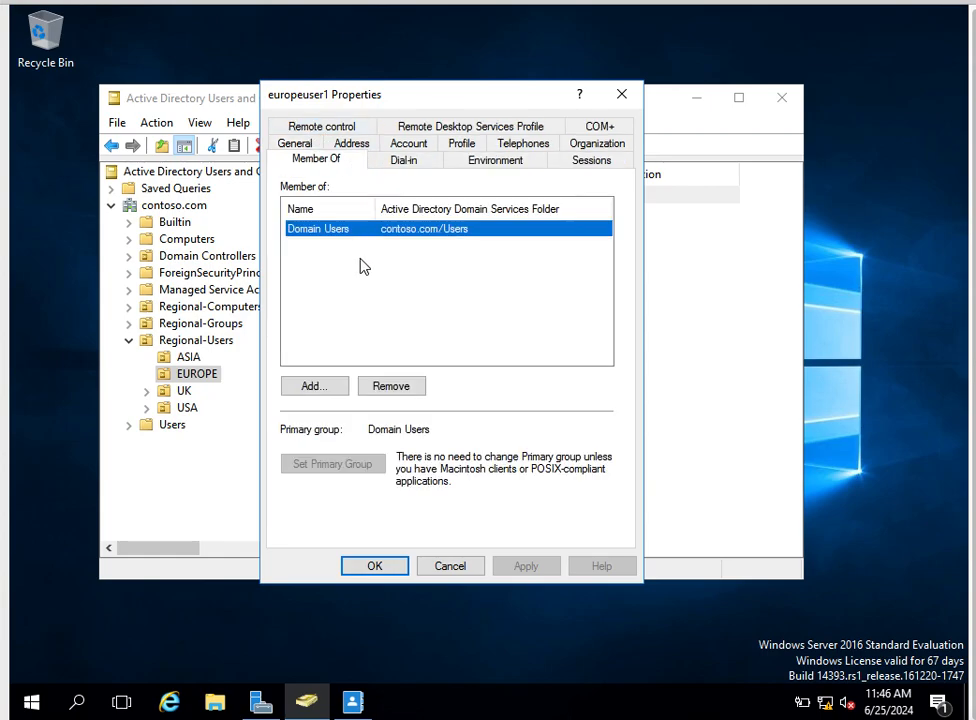
pyautogui.click(630, 94)
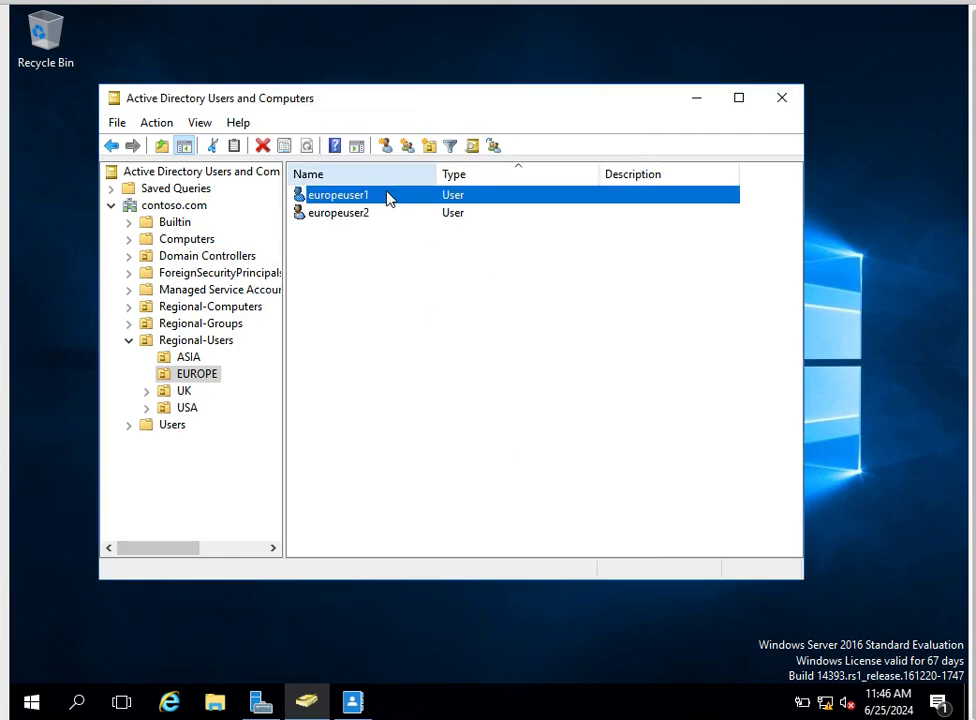
pyautogui.click(340, 215)
pyautogui.doubleClick(340, 215)
pyautogui.click(300, 126)
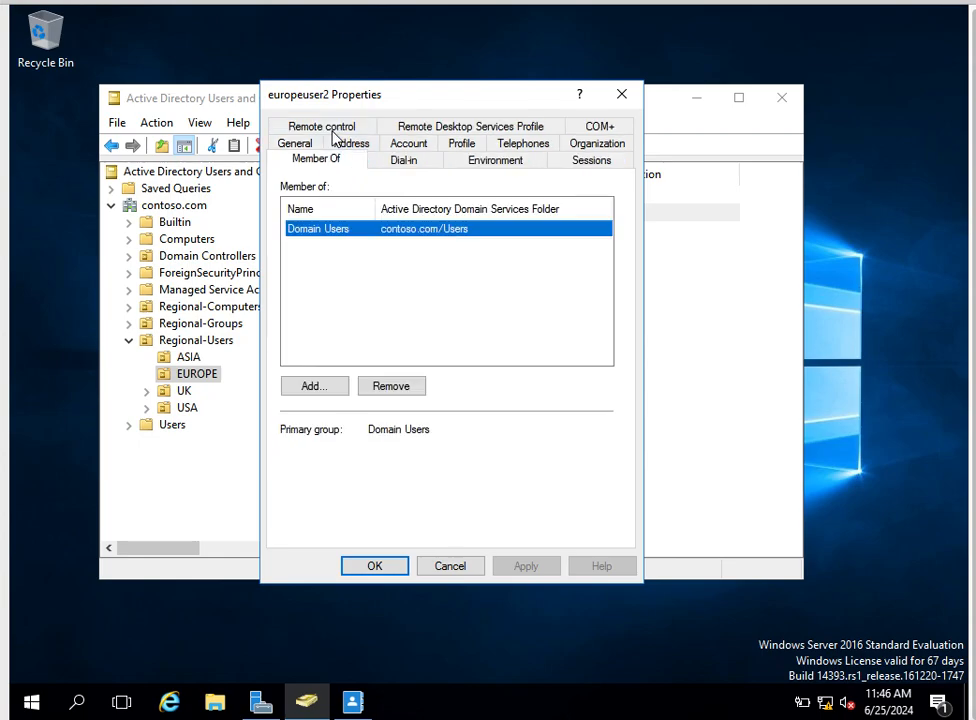
pyautogui.click(622, 94)
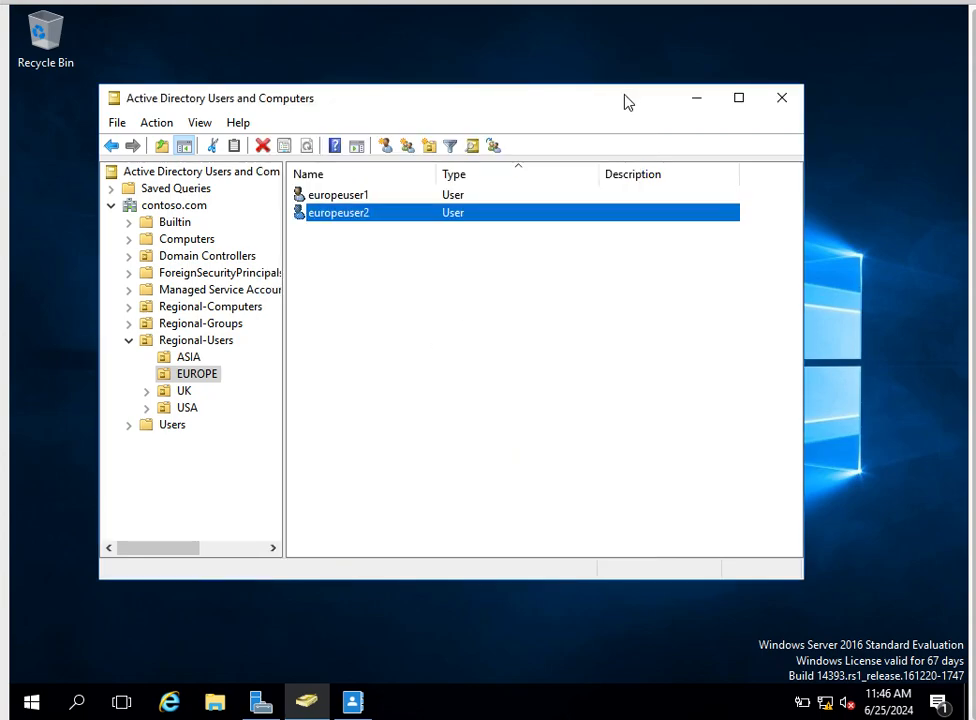
pyautogui.click(518, 390)
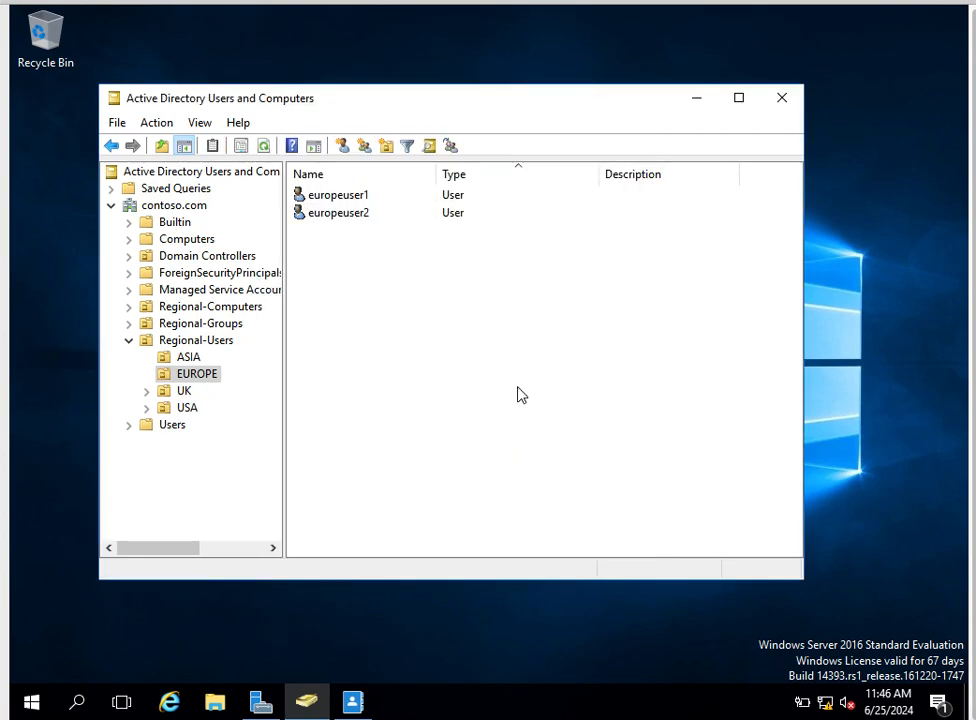